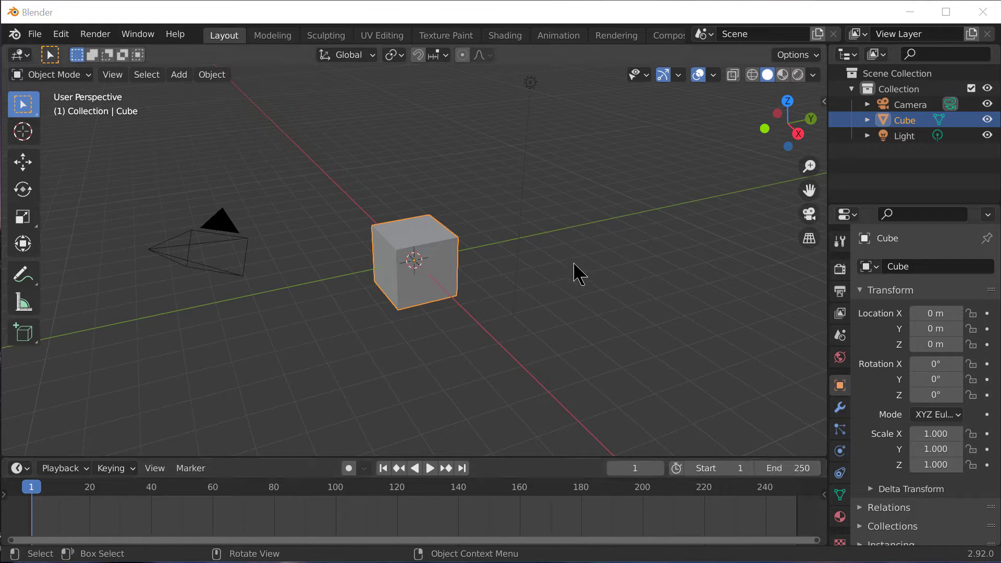
# - Delete the default cube from the scene
pyautogui.click(558, 277)
pyautogui.press('KP_7')
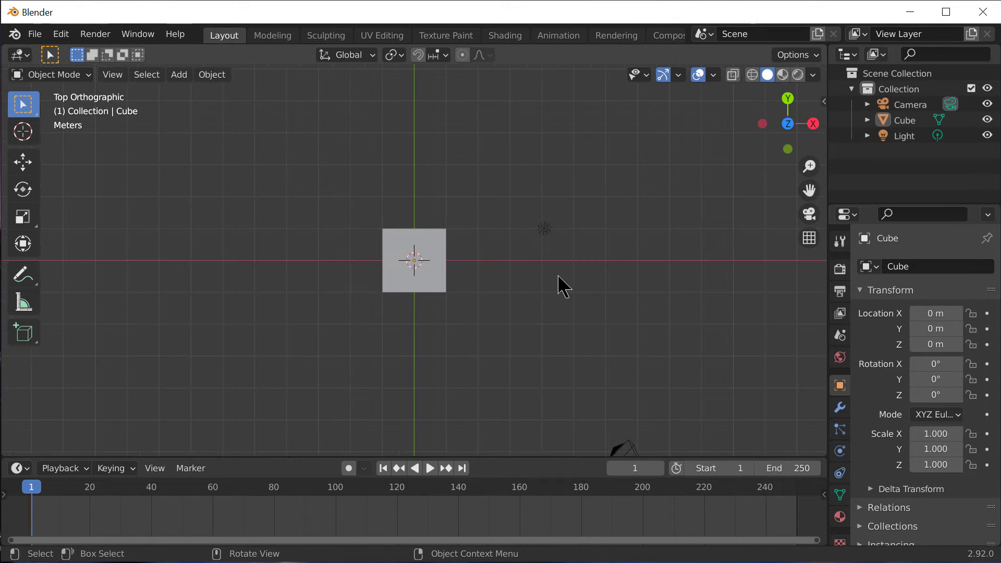
pyautogui.click(405, 246)
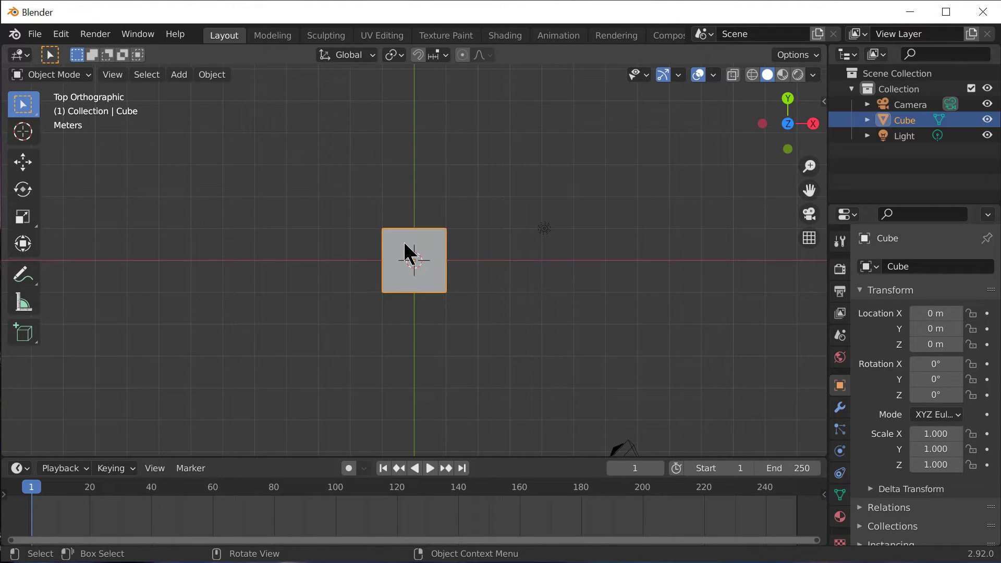
pyautogui.press('x')
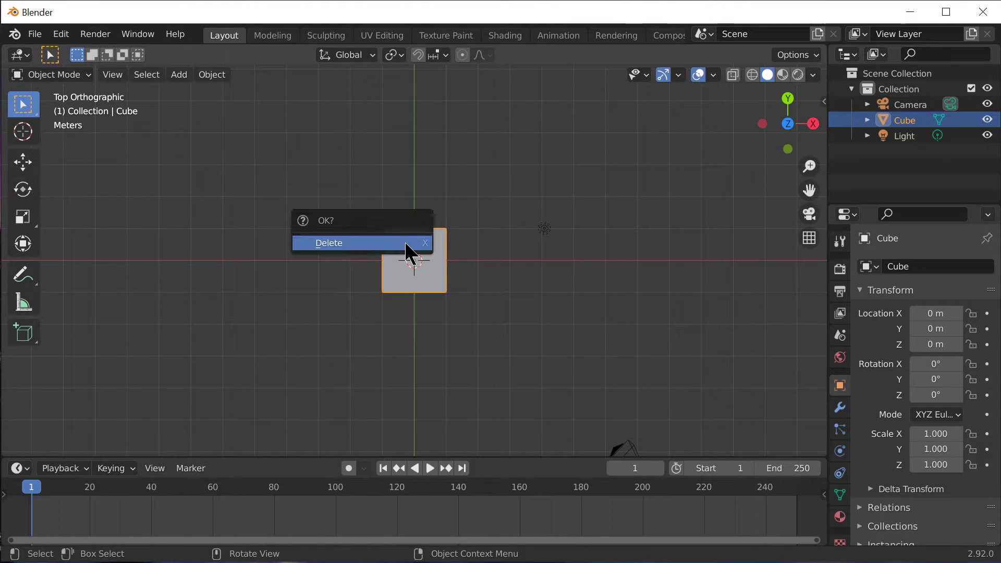
pyautogui.click(405, 244)
# - Add a cylinder mesh at the origin
pyautogui.hotkey('shift', 'a')
pyautogui.moveTo(406, 244)
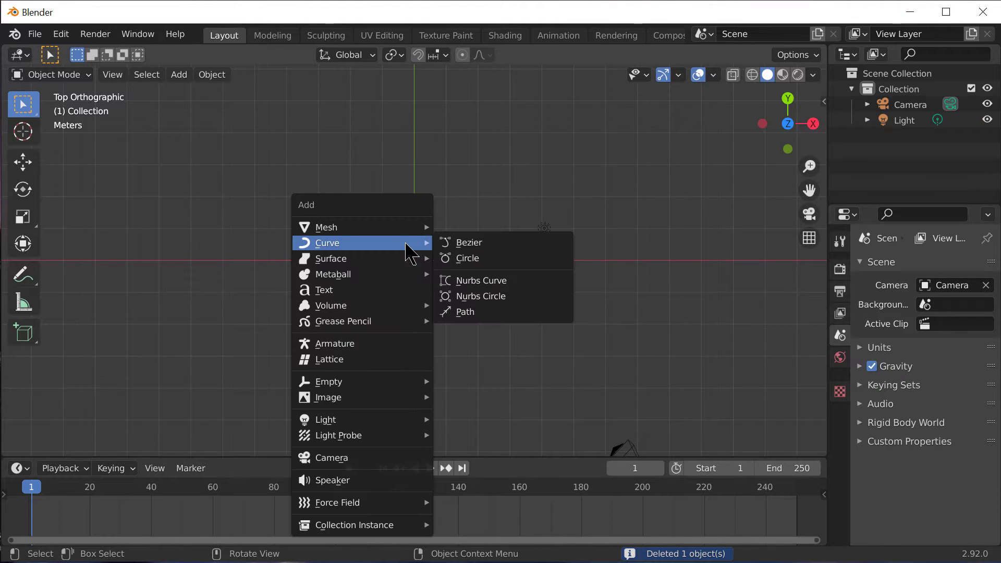
pyautogui.moveTo(421, 228)
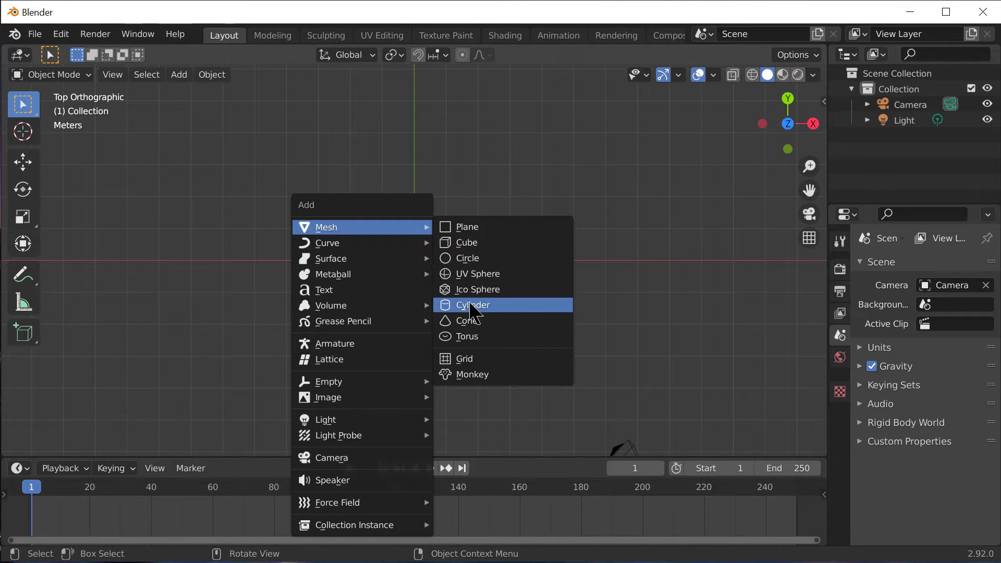
pyautogui.click(471, 304)
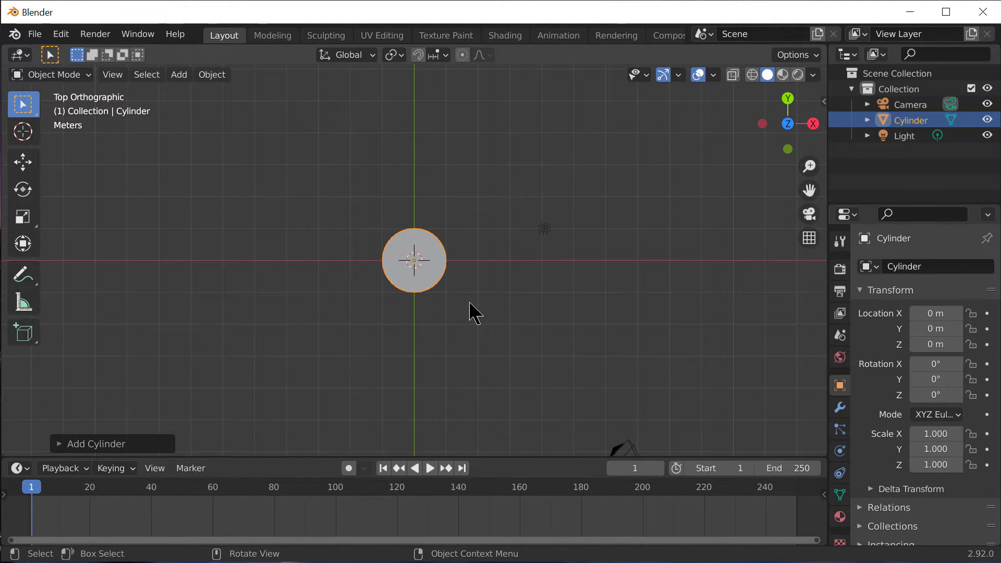
# - In Edit Mode, rotate the whole cylinder mesh 90° in the front view so it lies horizontally
pyautogui.press('Tab')
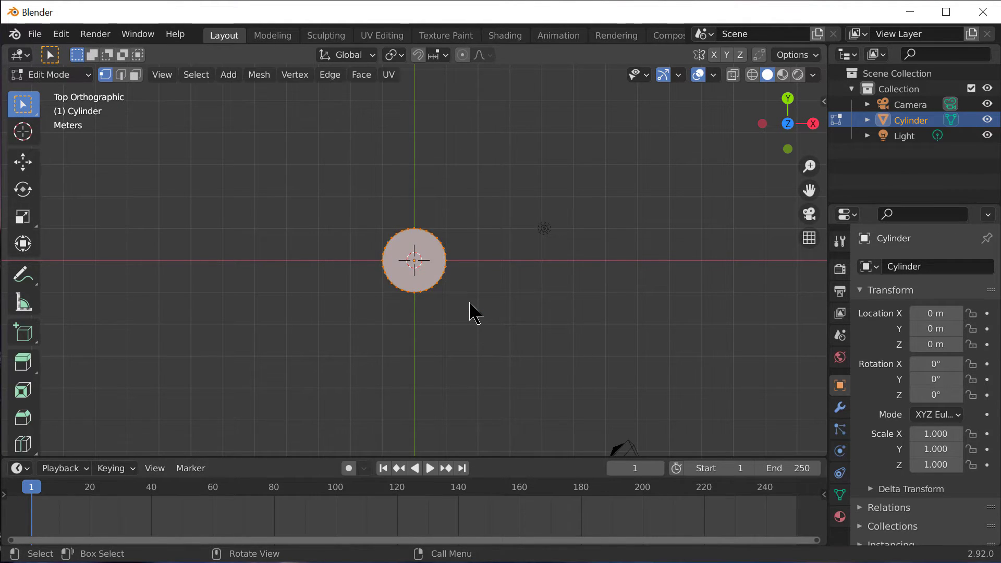
pyautogui.press('KP_1')
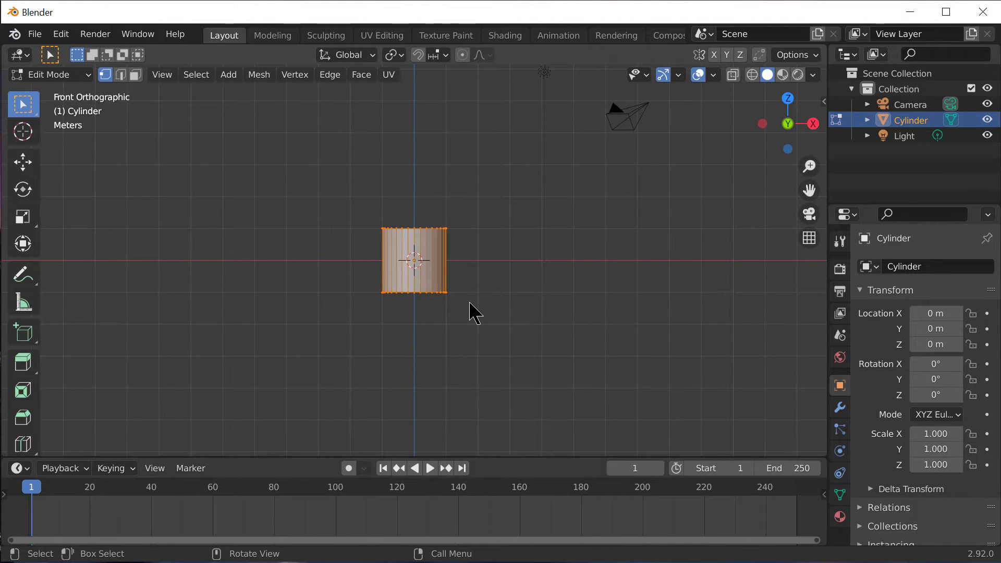
pyautogui.write('r90')
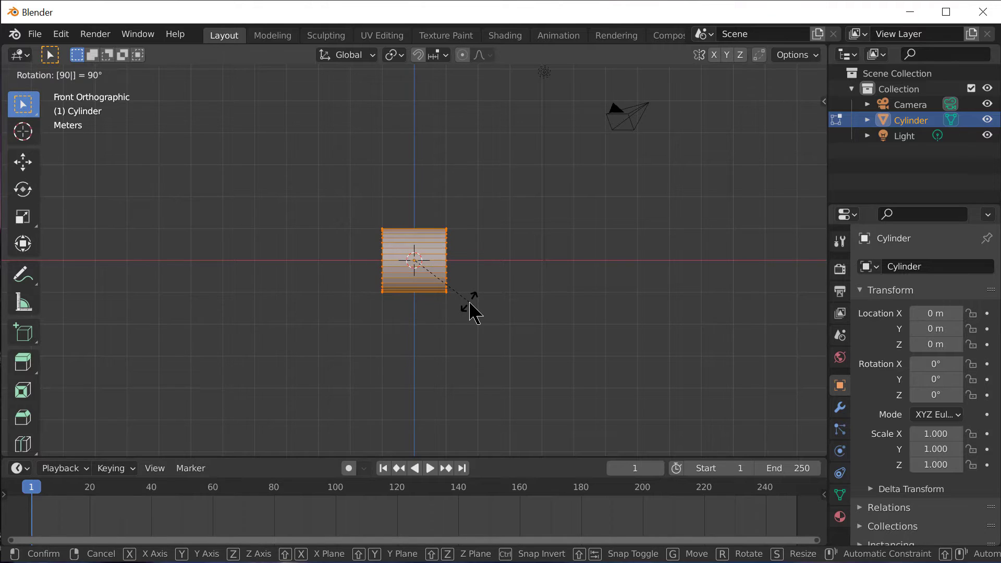
pyautogui.press('Return')
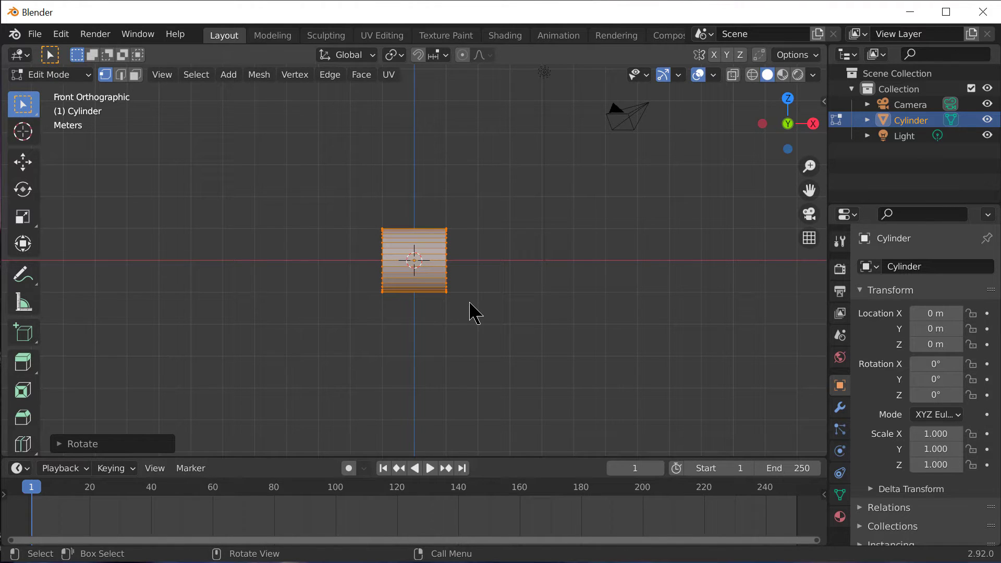
# - Stretch the cylinder mesh along the global X axis to about 2.5 times its length
pyautogui.press('s')
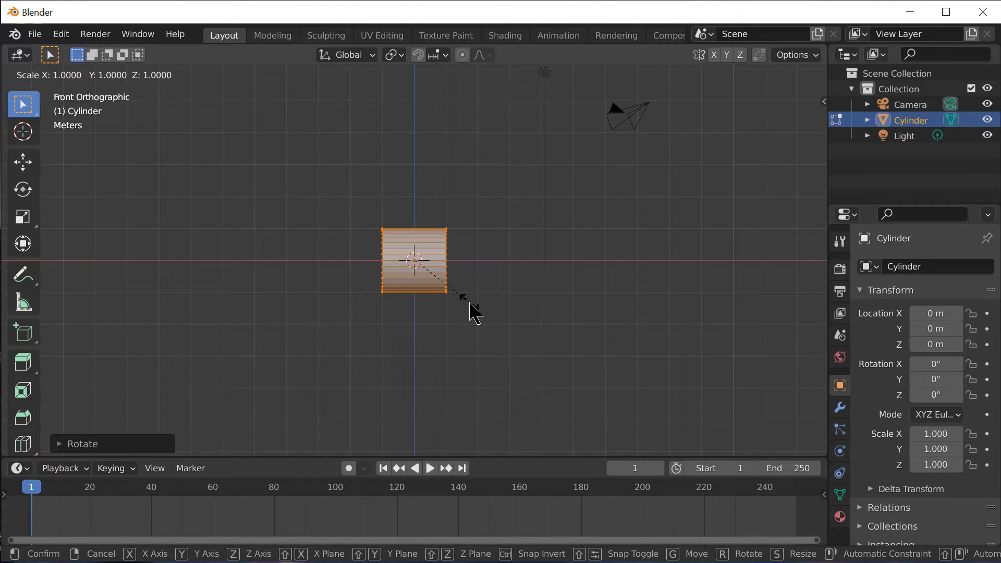
pyautogui.press('y')
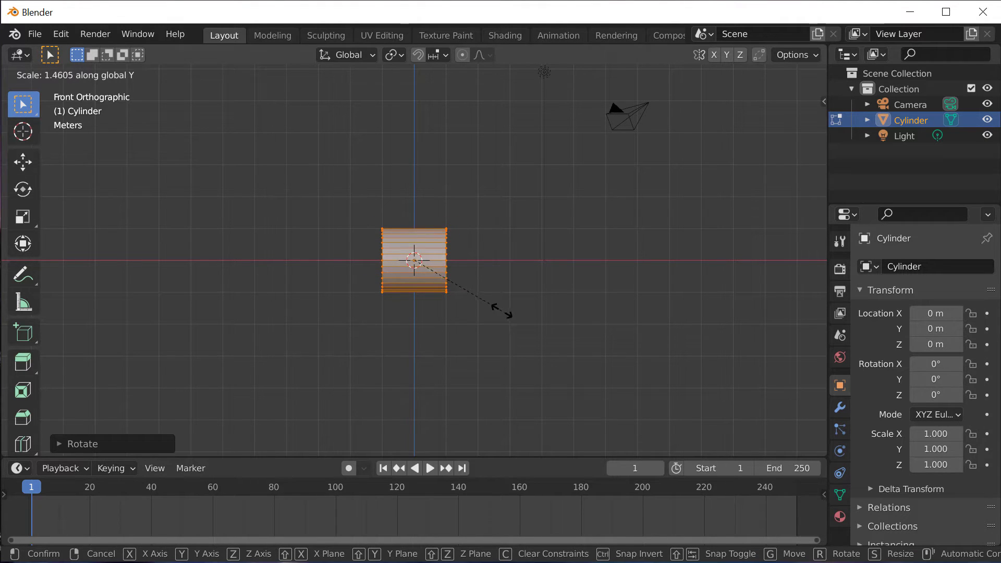
pyautogui.press('z')
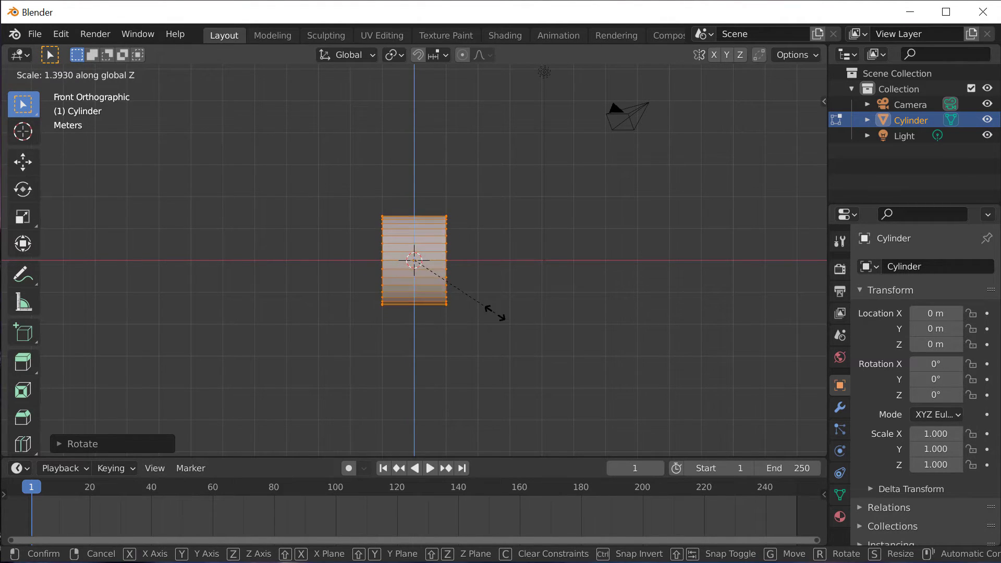
pyautogui.press('z')
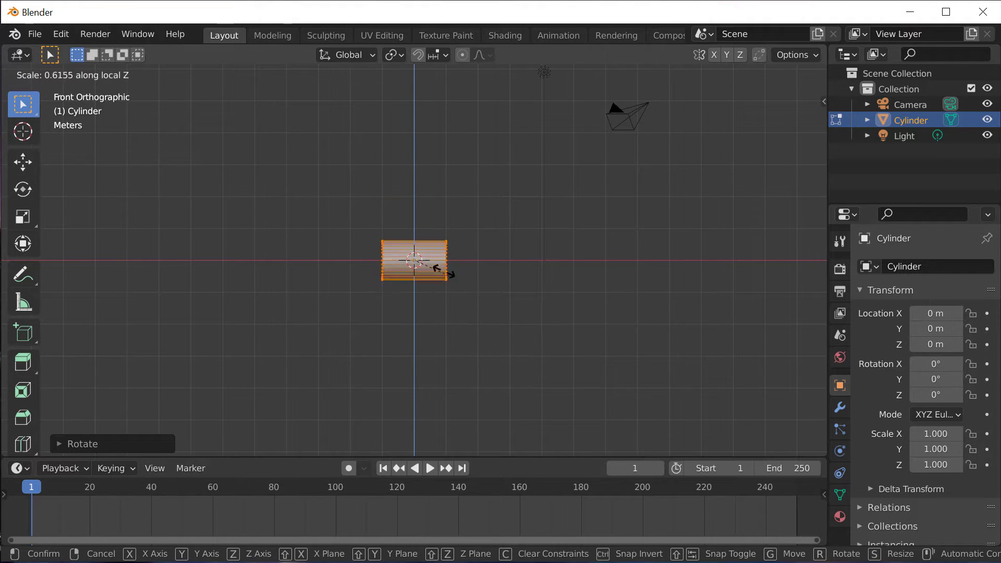
pyautogui.press('y')
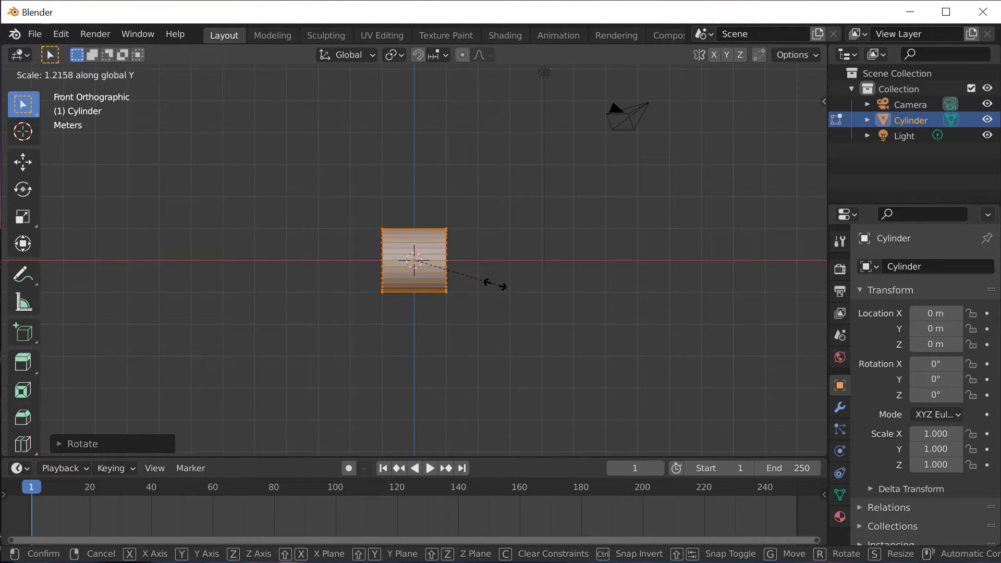
pyautogui.press('x')
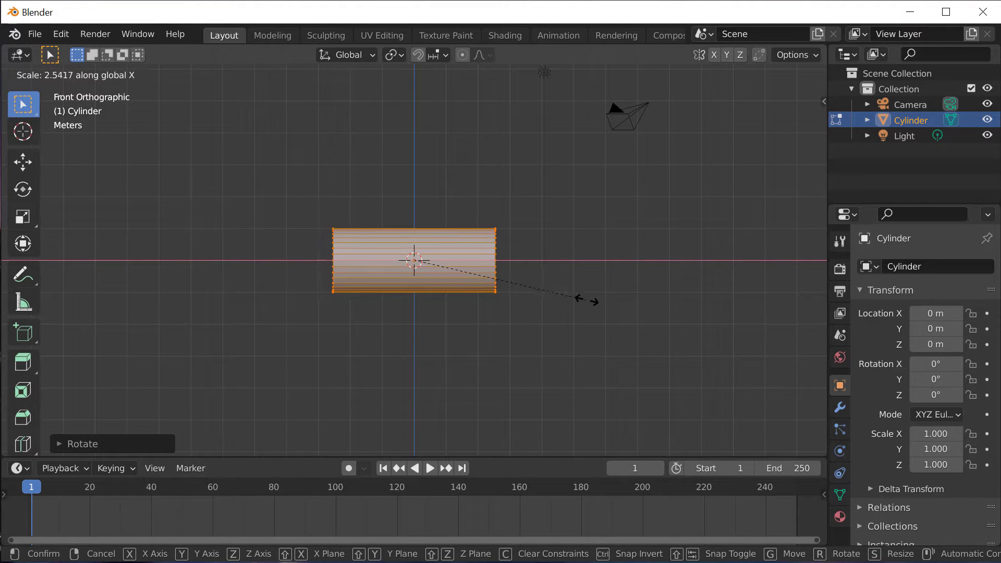
pyautogui.click(589, 299)
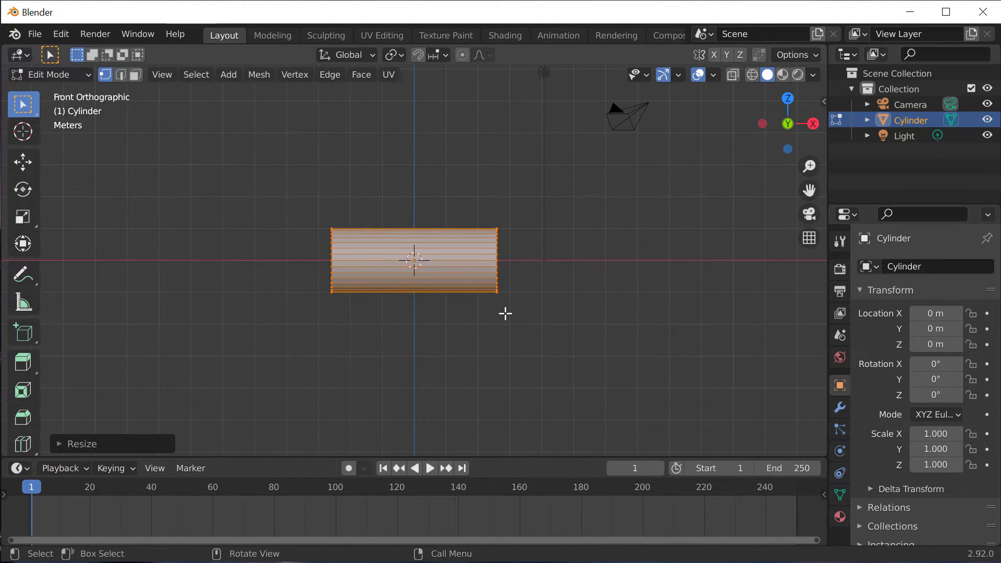
# - Add two evenly spaced, unslid loop cuts around the cylinder to divide its length into three sections
pyautogui.moveTo(506, 313)
pyautogui.mouseDown(button='middle')
pyautogui.moveTo(610, 351)
pyautogui.moveTo(624, 380)
pyautogui.moveTo(530, 369)
pyautogui.moveTo(537, 382)
pyautogui.moveTo(563, 353)
pyautogui.moveTo(546, 360)
pyautogui.moveTo(492, 315)
pyautogui.mouseUp(button='middle')
pyautogui.hotkey('ctrl', 'r')
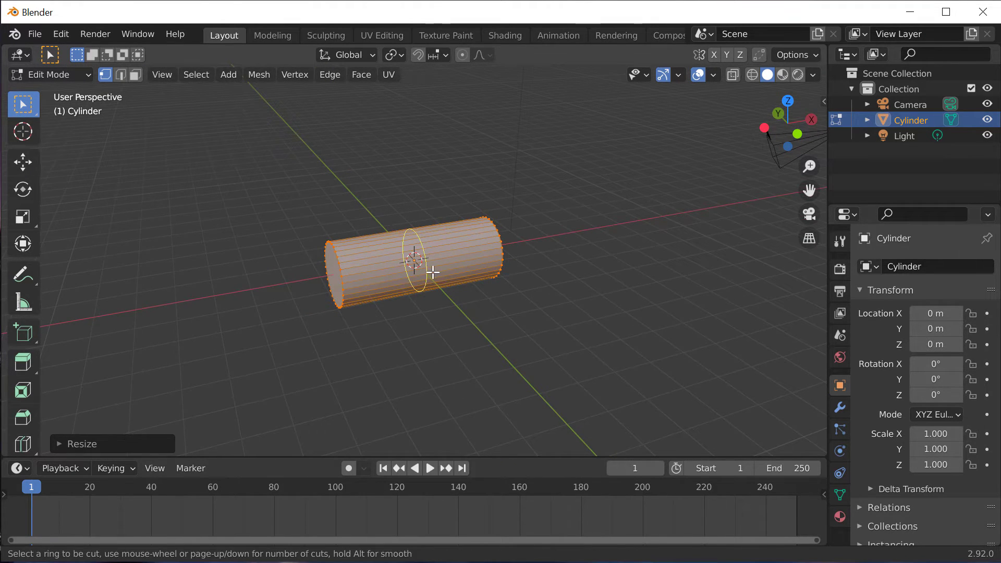
pyautogui.scroll(1, 432, 272)
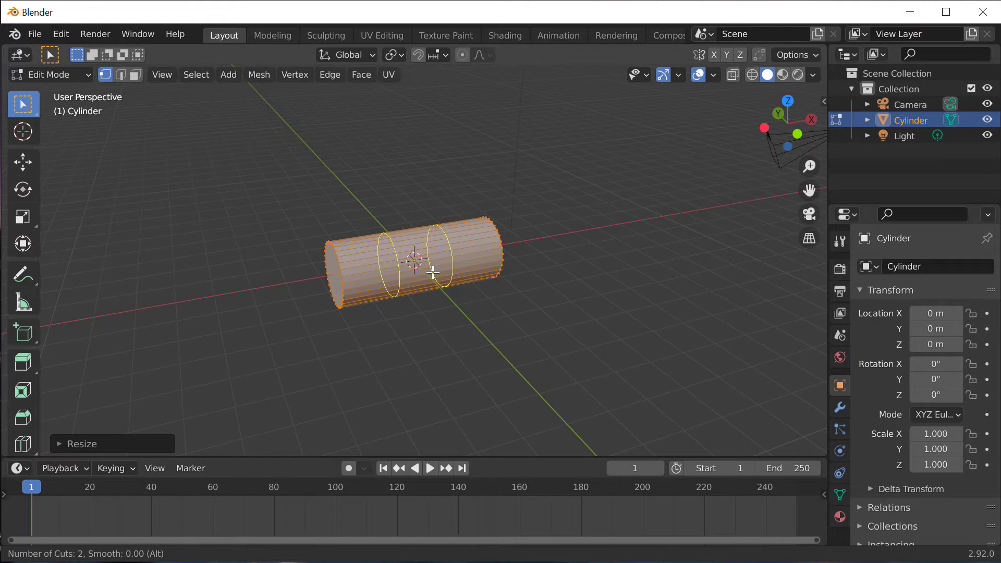
pyautogui.click(432, 272)
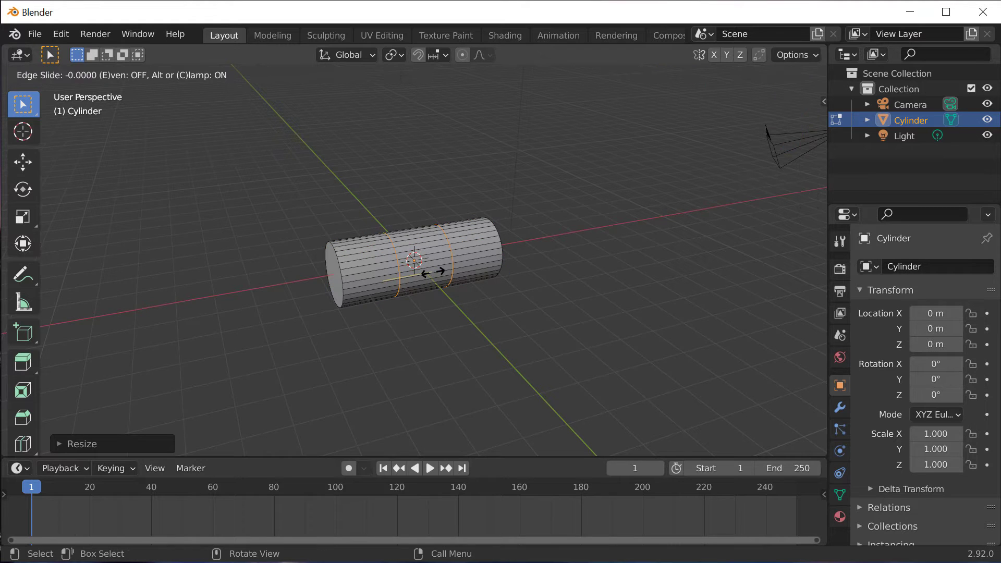
pyautogui.rightClick(401, 320)
pyautogui.scroll(5, 448, 305)
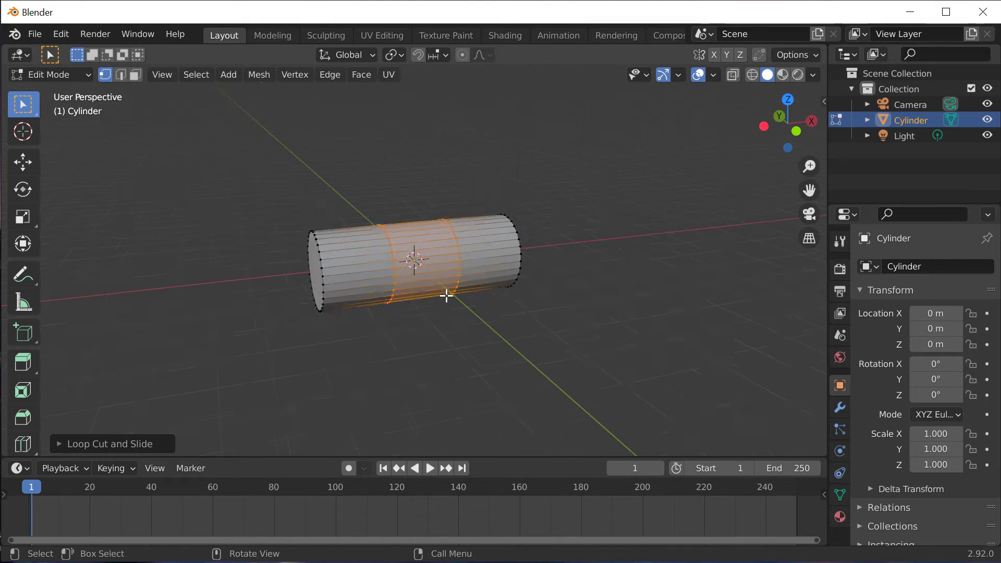
pyautogui.moveTo(445, 298); pyautogui.dragTo(456, 268, button='middle')
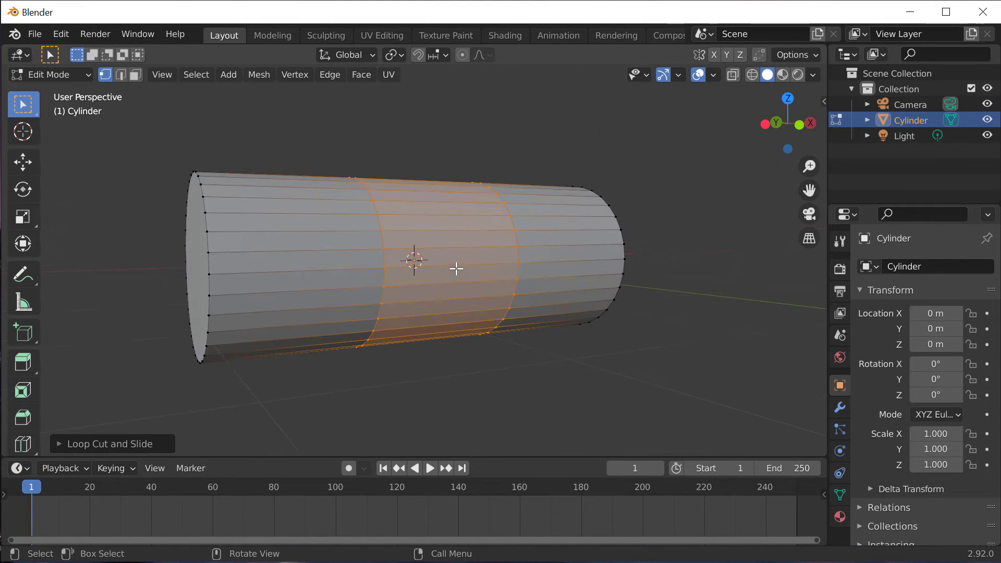
# - Clear the loop selection and switch to face selection mode
pyautogui.press('KP_7')
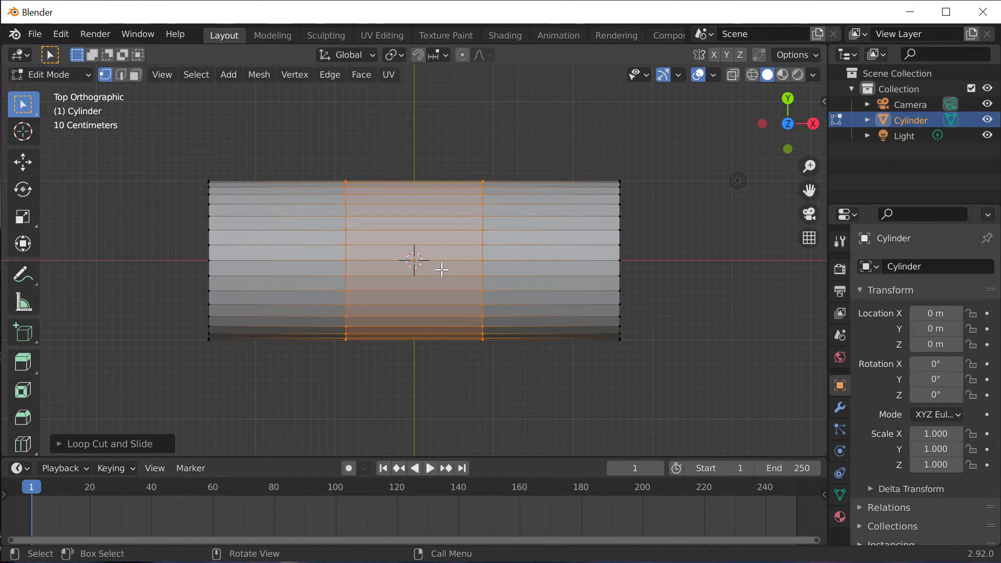
pyautogui.click(442, 269)
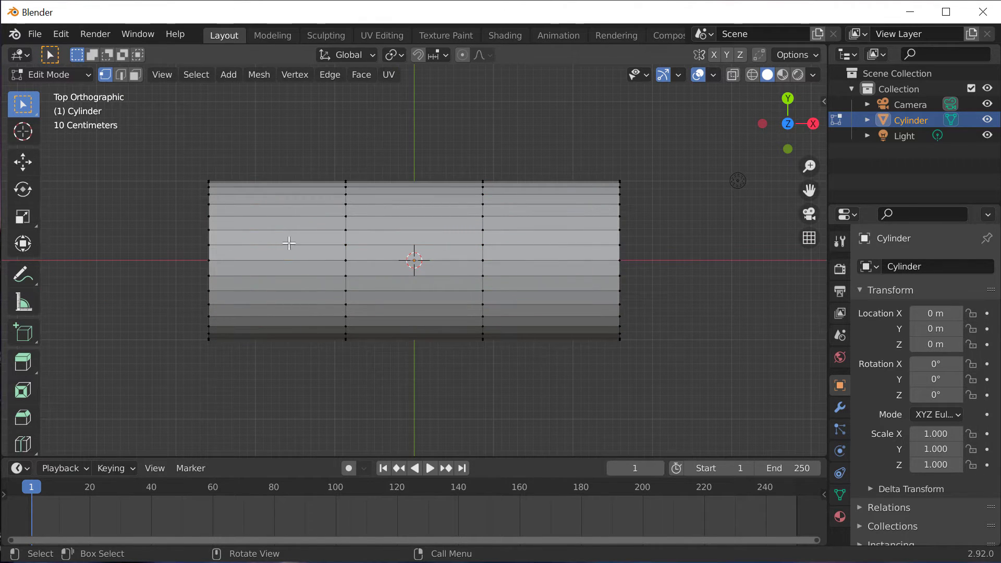
pyautogui.click(135, 75)
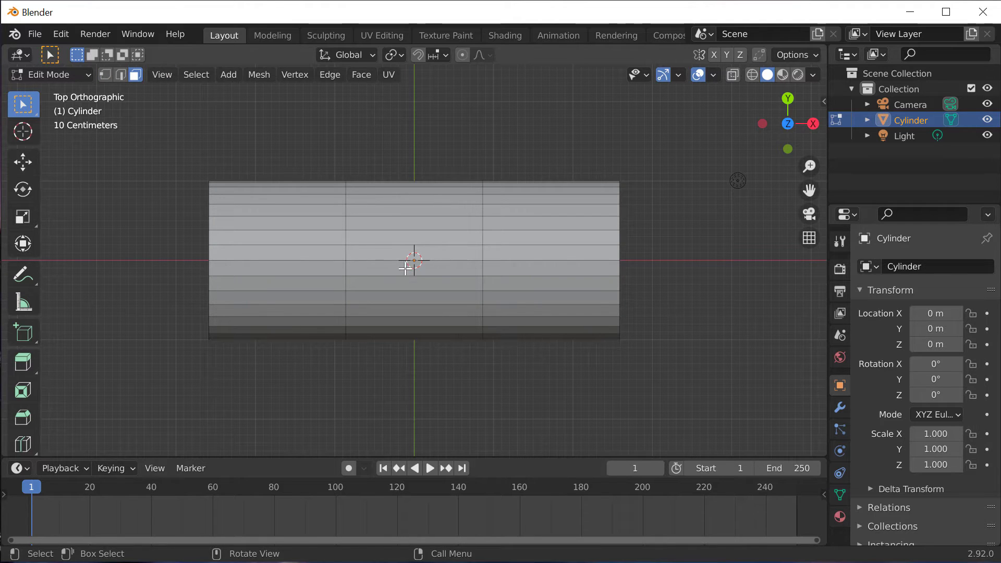
pyautogui.click(406, 269)
pyautogui.moveTo(412, 262); pyautogui.dragTo(433, 226, button='middle')
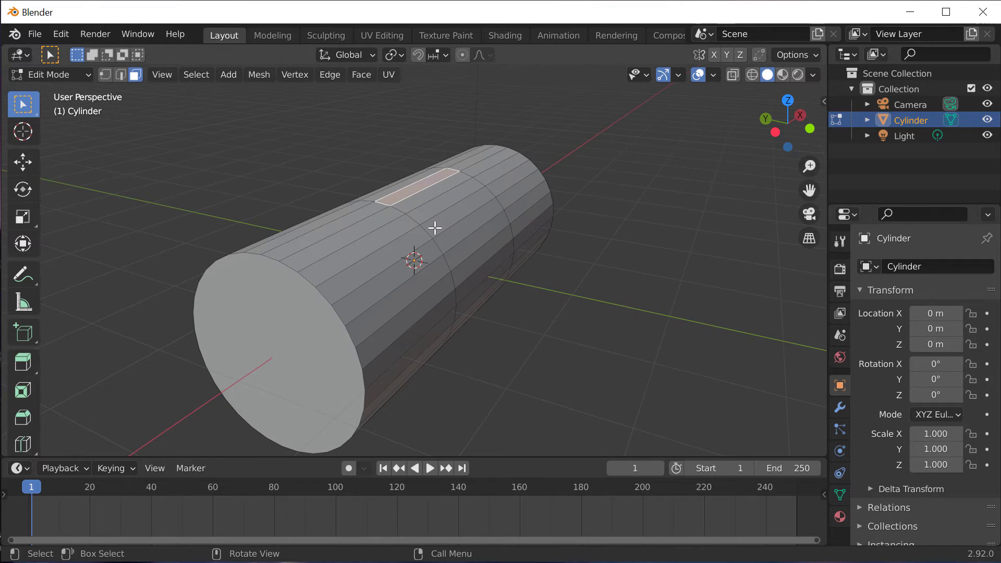
pyautogui.press('KP_7')
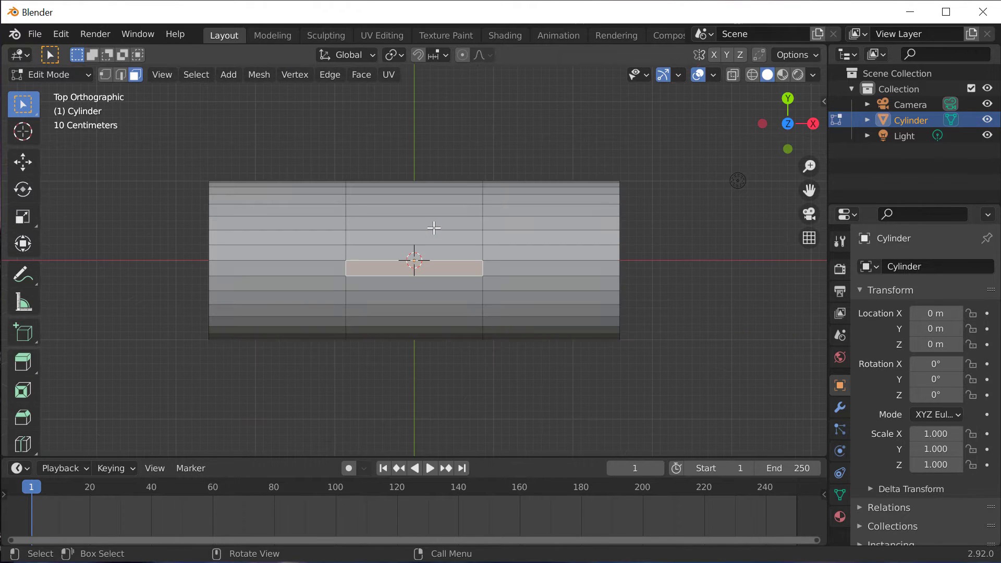
pyautogui.moveTo(440, 302); pyautogui.dragTo(438, 291, button='middle')
# - Extrude the middle section's face just above the cylinder's centreline on the front side outward by about 2.77 m
pyautogui.press('KP_1')
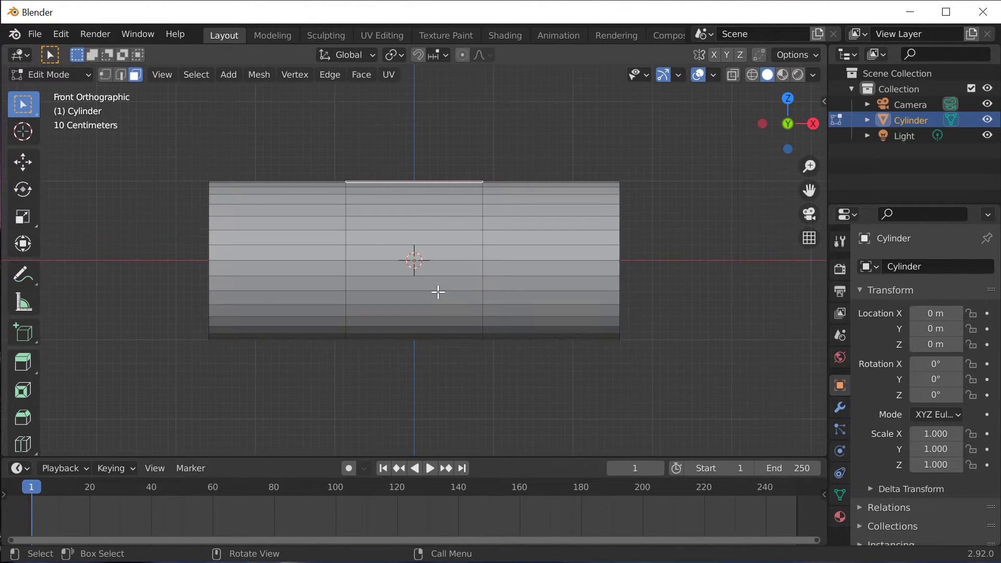
pyautogui.click(406, 255)
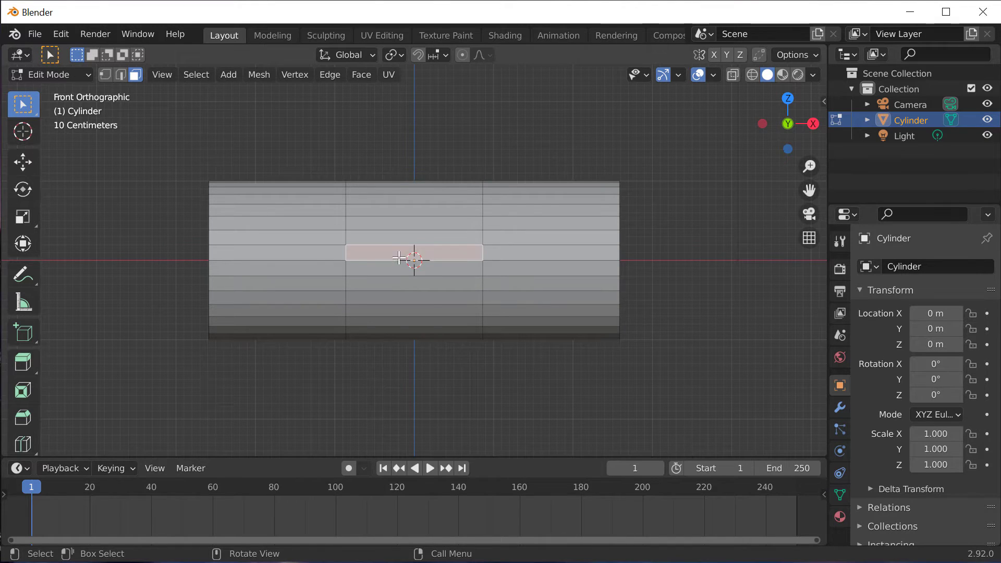
pyautogui.moveTo(289, 271); pyautogui.dragTo(476, 272, button='middle')
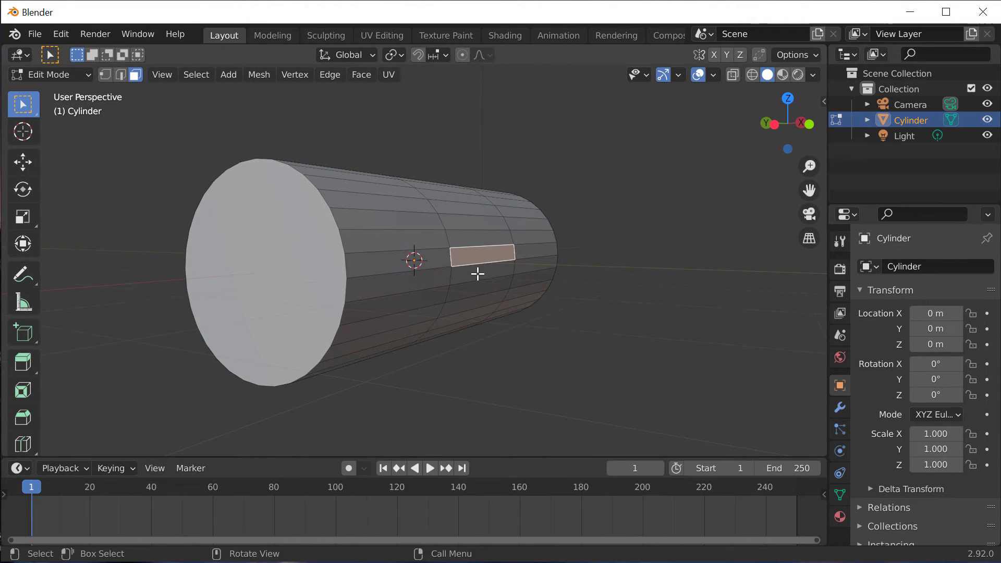
pyautogui.press('e')
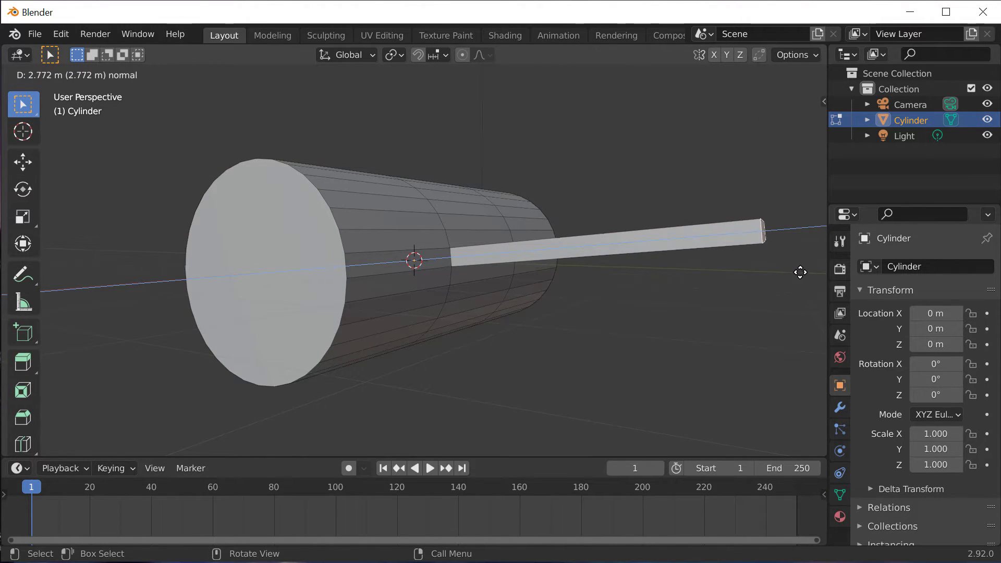
pyautogui.click(800, 271)
# - Extrude the matching middle-section face on the cylinder's opposite side outward to form a second wing
pyautogui.moveTo(496, 310); pyautogui.dragTo(619, 297, button='middle')
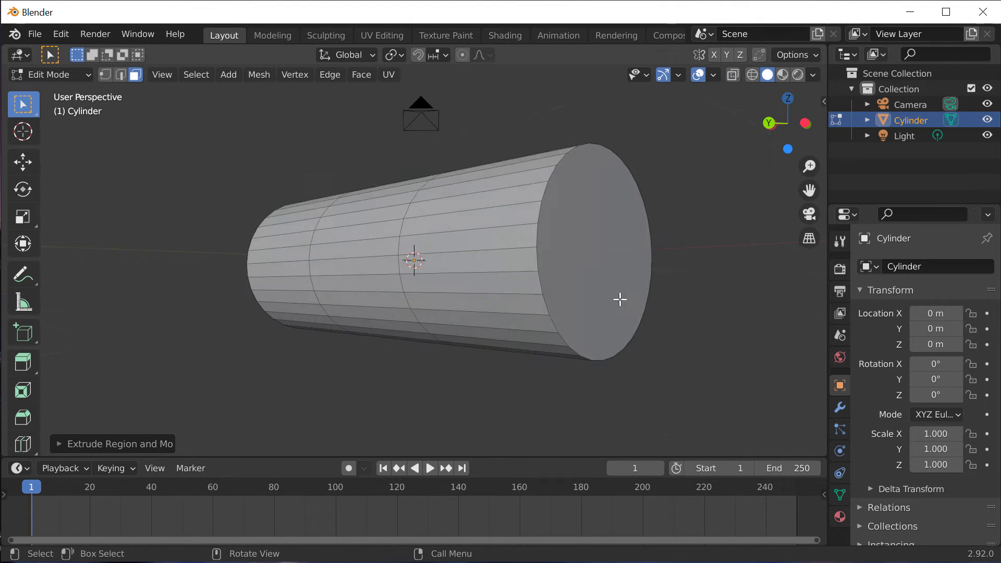
pyautogui.click(366, 249)
pyautogui.press('e')
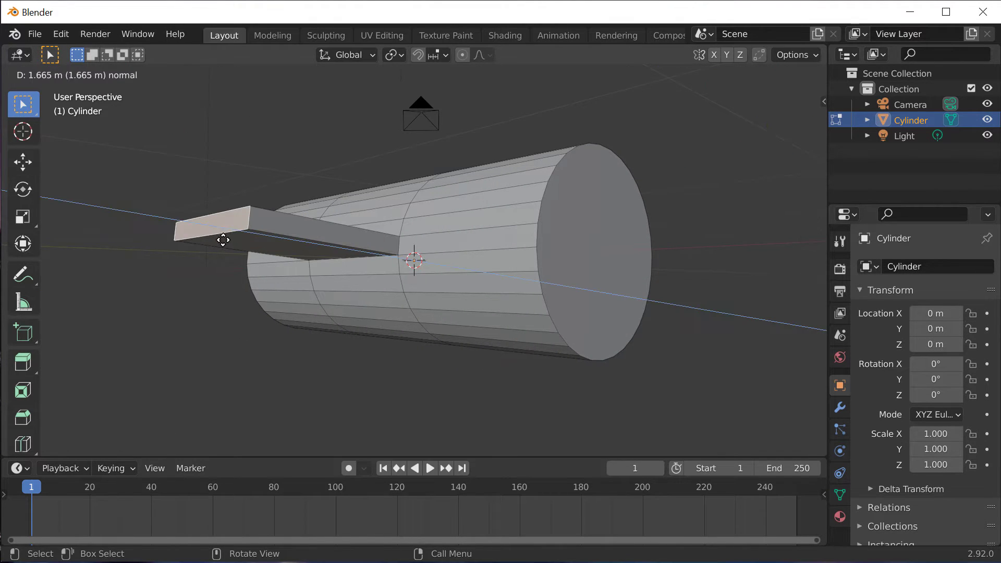
pyautogui.click(140, 224)
pyautogui.moveTo(384, 239); pyautogui.dragTo(363, 325, button='middle')
pyautogui.scroll(-1, 472, 296)
pyautogui.scroll(-1, 467, 295)
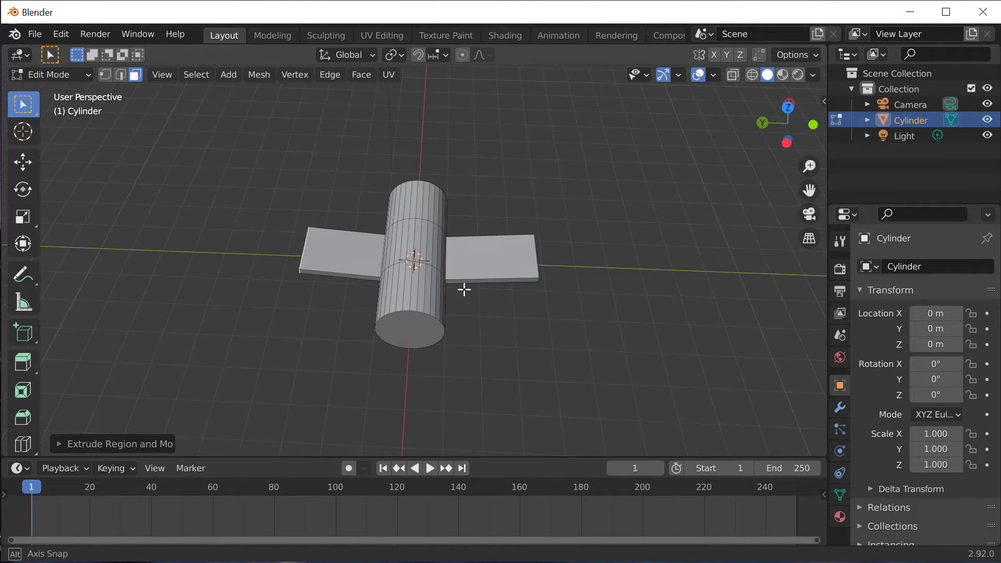
# - Extrude the end face of the wing on the +Y side outward by about 0.73 m
pyautogui.moveTo(462, 288); pyautogui.dragTo(453, 258, button='middle')
pyautogui.moveTo(337, 259); pyautogui.dragTo(315, 276, button='middle')
pyautogui.click(317, 279)
pyautogui.press('e')
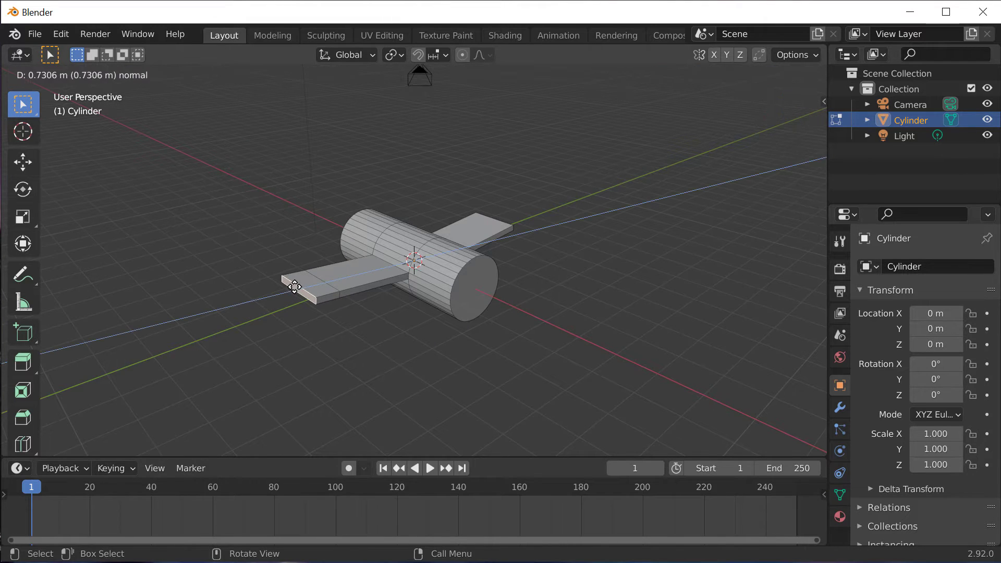
pyautogui.click(292, 280)
pyautogui.moveTo(480, 294); pyautogui.dragTo(414, 321, button='middle')
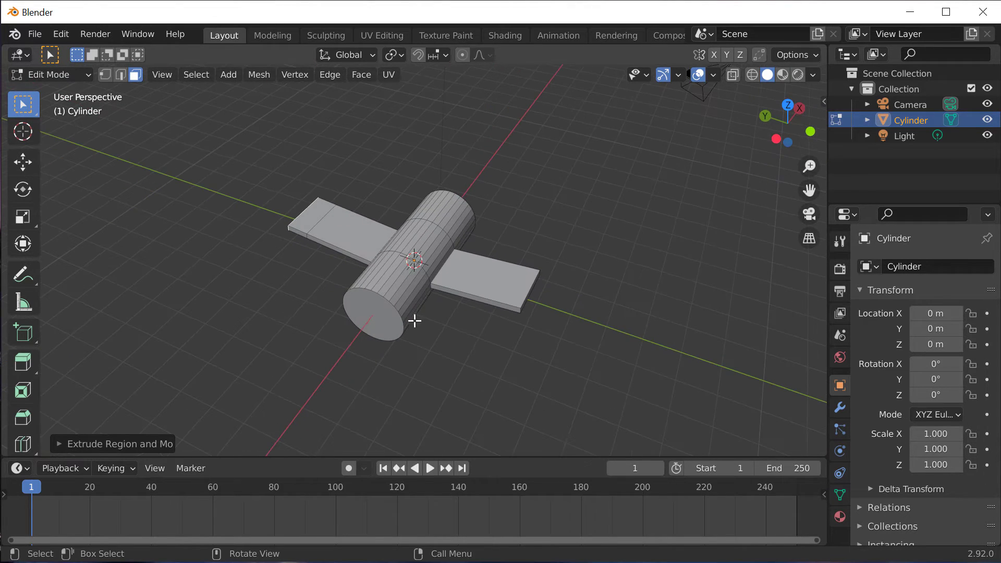
pyautogui.click(529, 294)
pyautogui.moveTo(543, 302); pyautogui.dragTo(531, 279, button='middle')
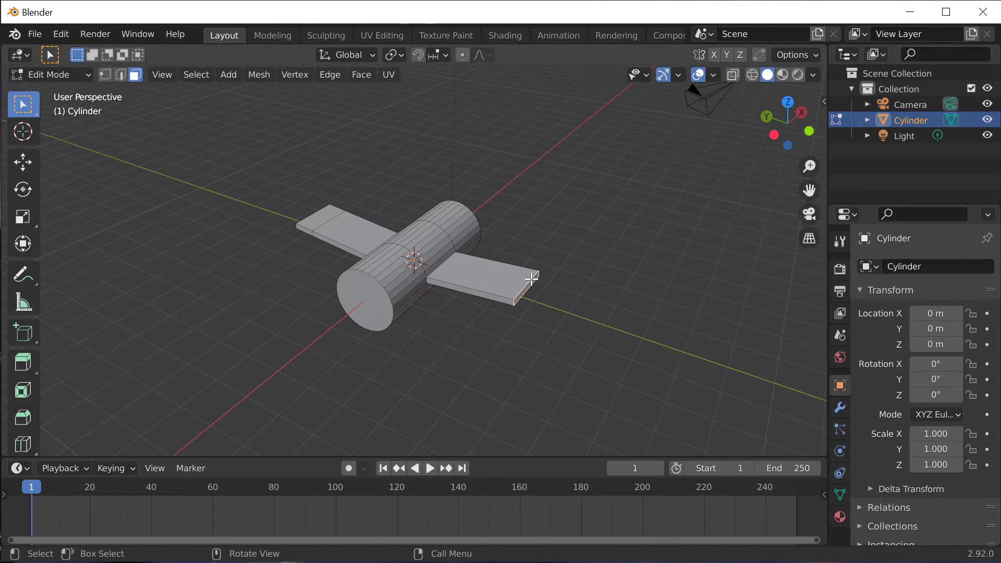
pyautogui.press('g')
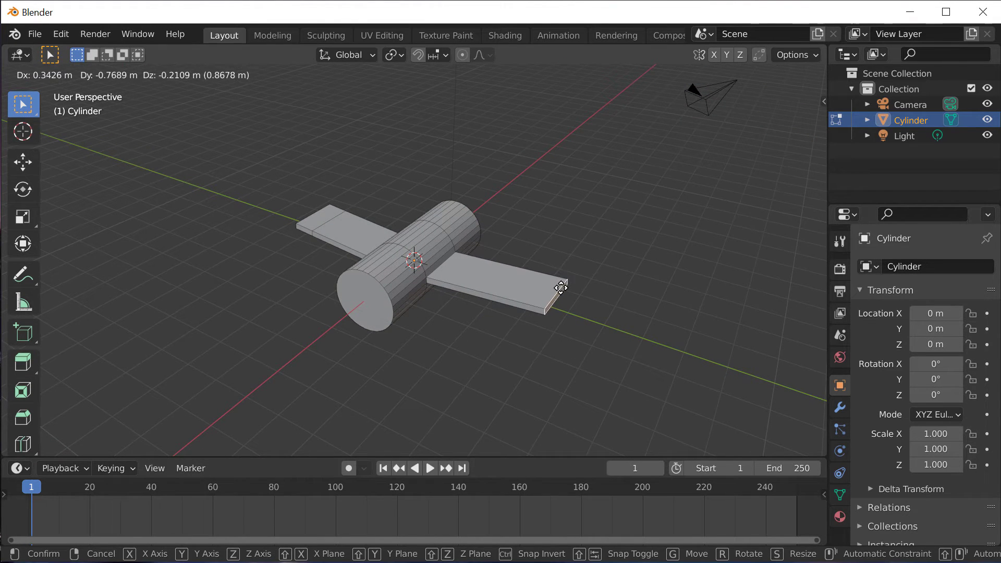
pyautogui.rightClick(561, 288)
# - Extrude the two adjacent top-centre faces of the cylinder's middle section upward to form a vertical fin
pyautogui.moveTo(480, 306); pyautogui.dragTo(527, 326, button='middle')
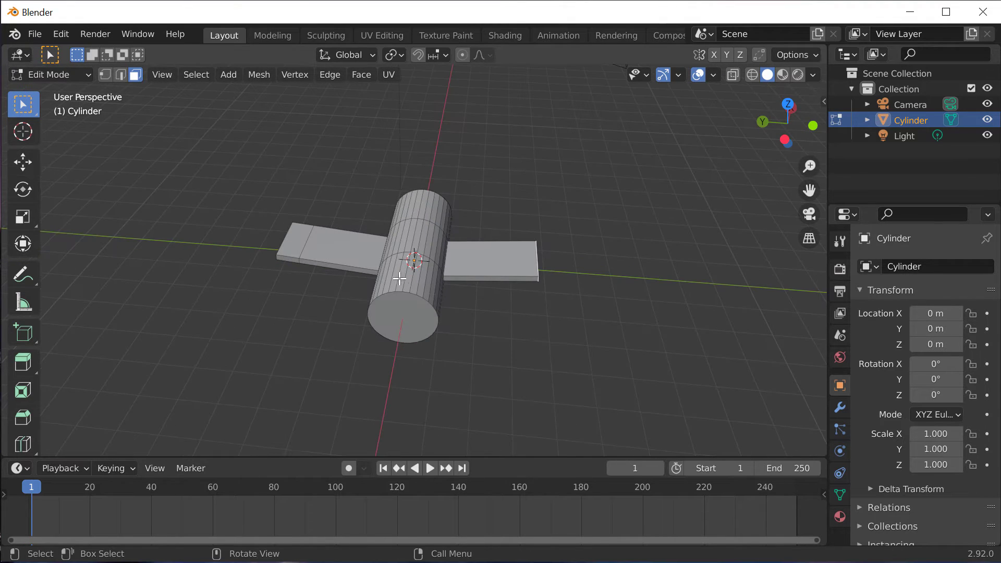
pyautogui.moveTo(399, 279); pyautogui.dragTo(412, 252, button='middle')
pyautogui.scroll(3, 411, 252)
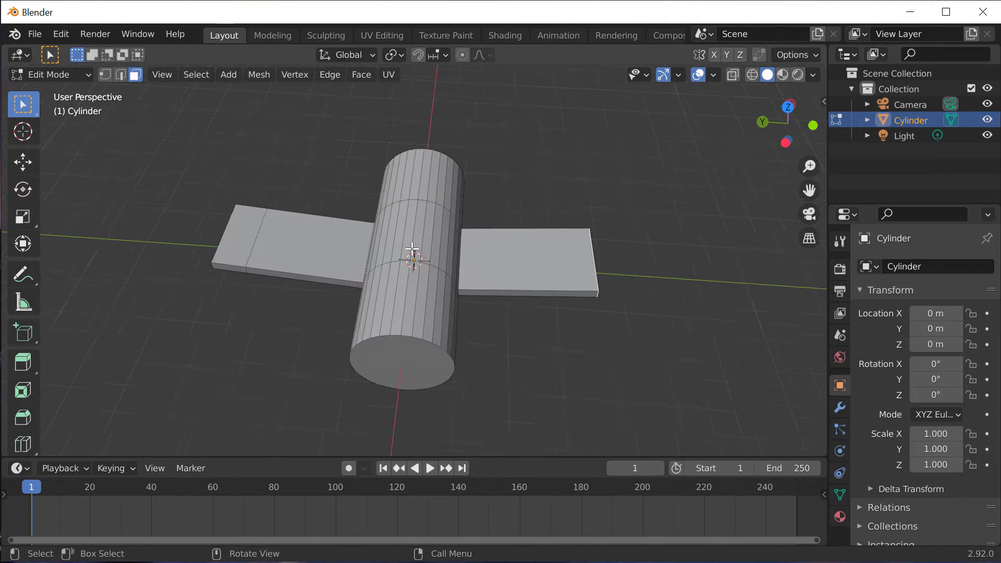
pyautogui.click(425, 167)
pyautogui.click(420, 202)
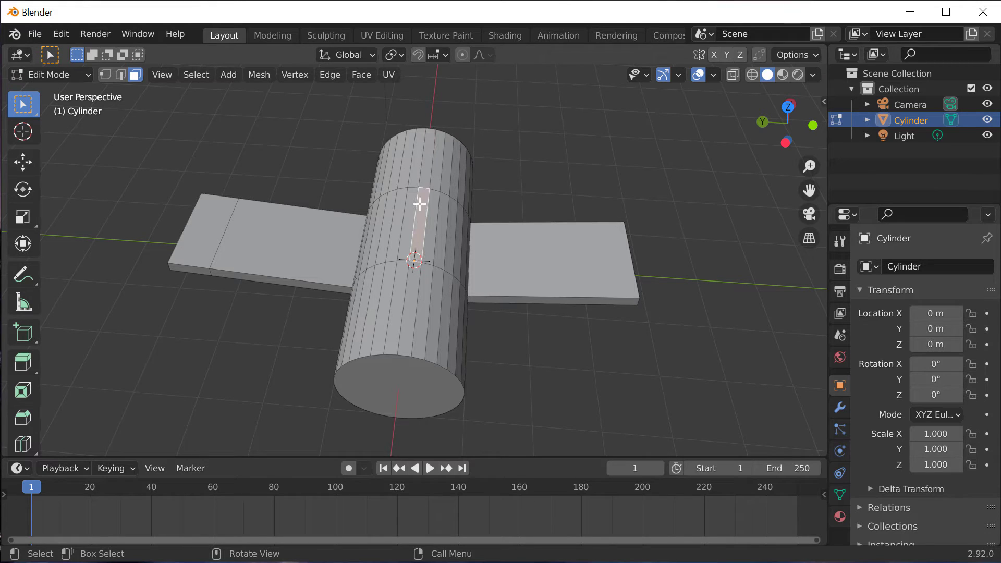
pyautogui.click(428, 162)
pyautogui.keyDown('shift'); pyautogui.click(417, 161); pyautogui.keyUp('shift')
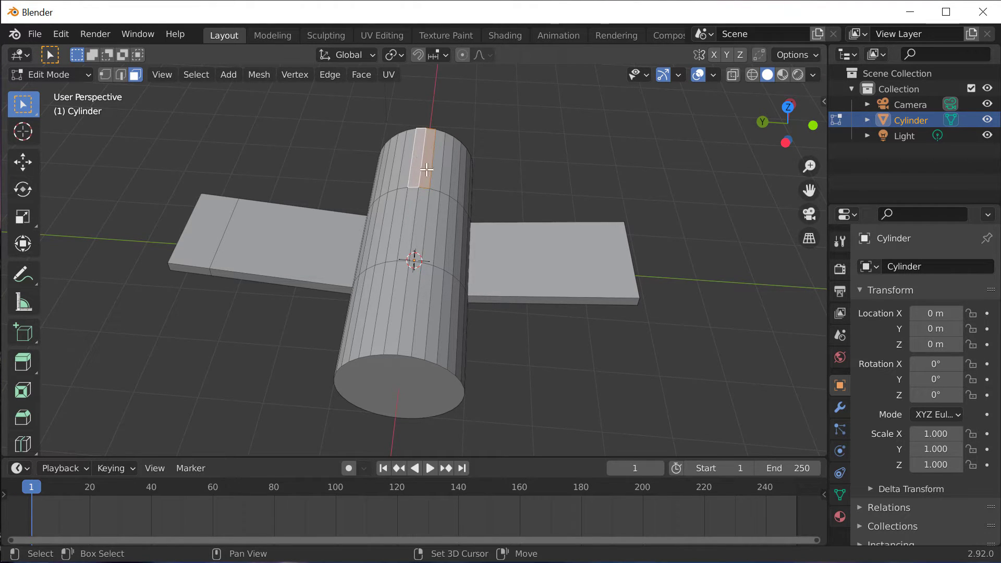
pyautogui.click(419, 209)
pyautogui.keyDown('shift'); pyautogui.click(406, 212); pyautogui.keyUp('shift')
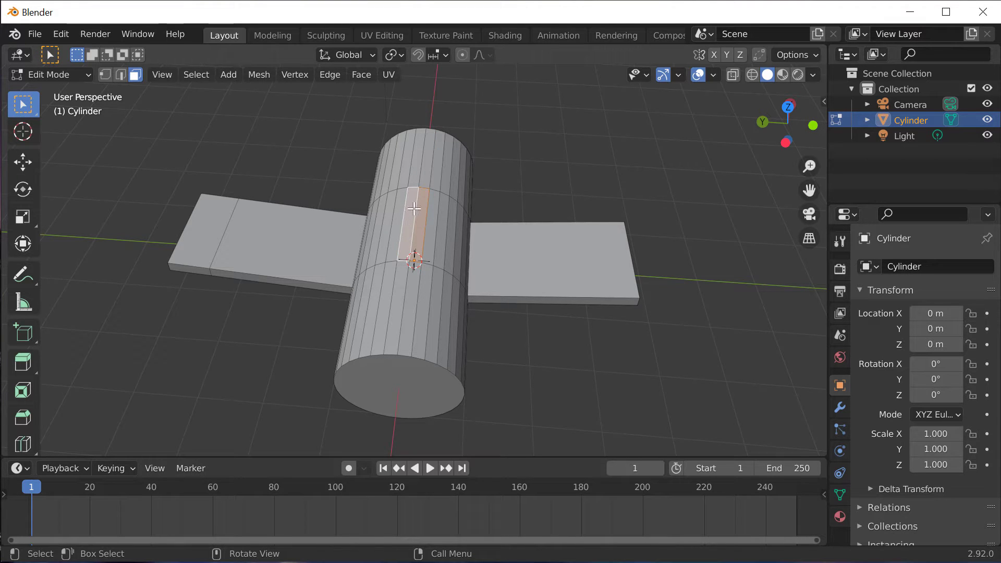
pyautogui.press('e')
pyautogui.click(410, 251)
pyautogui.moveTo(410, 251); pyautogui.dragTo(371, 279, button='middle')
pyautogui.moveTo(542, 270); pyautogui.dragTo(533, 310, button='middle')
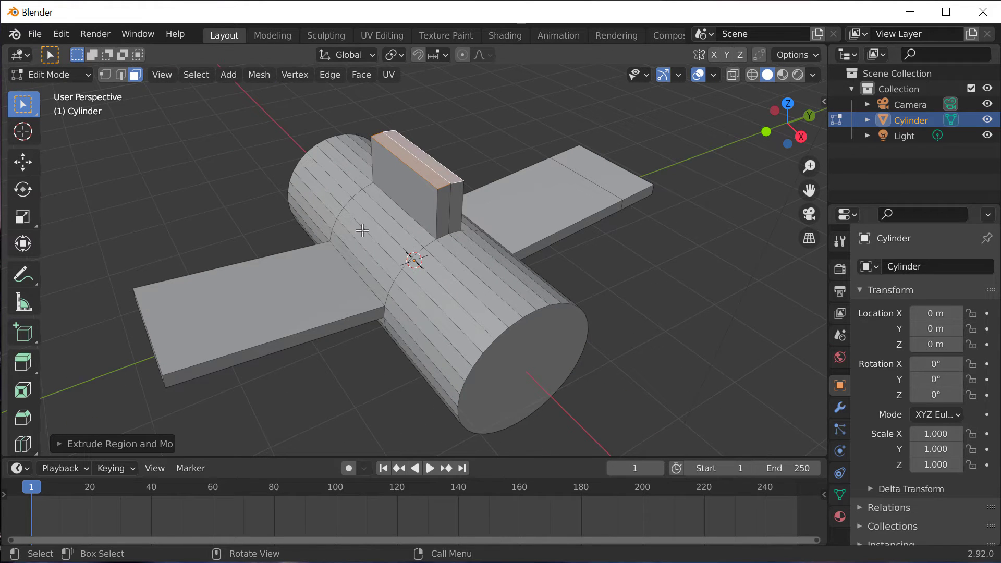
# - Switch to edge selection and scale down the edge loop at the cylinder's +X end to taper that section into a nose
pyautogui.click(121, 75)
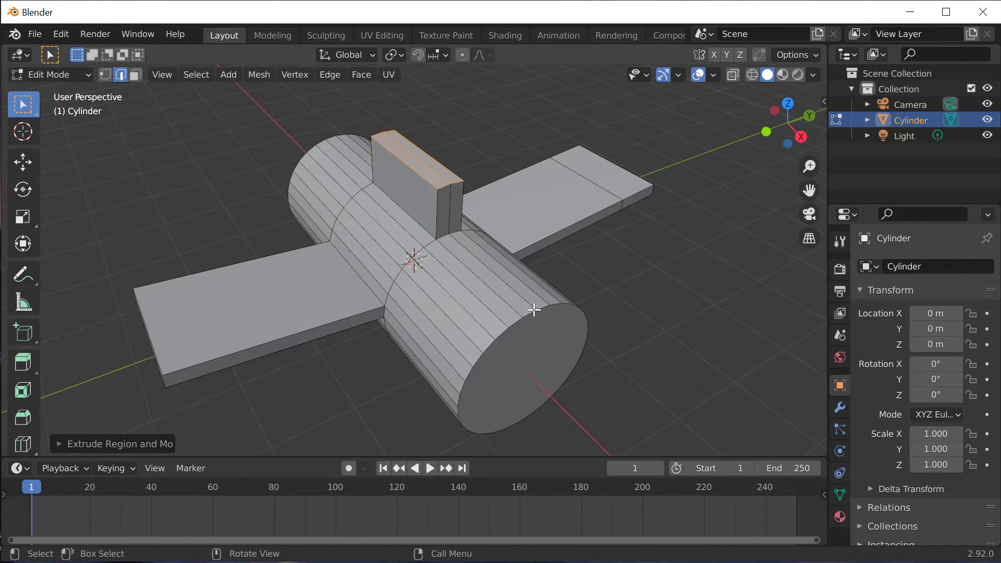
pyautogui.hotkey('alt', 'a')
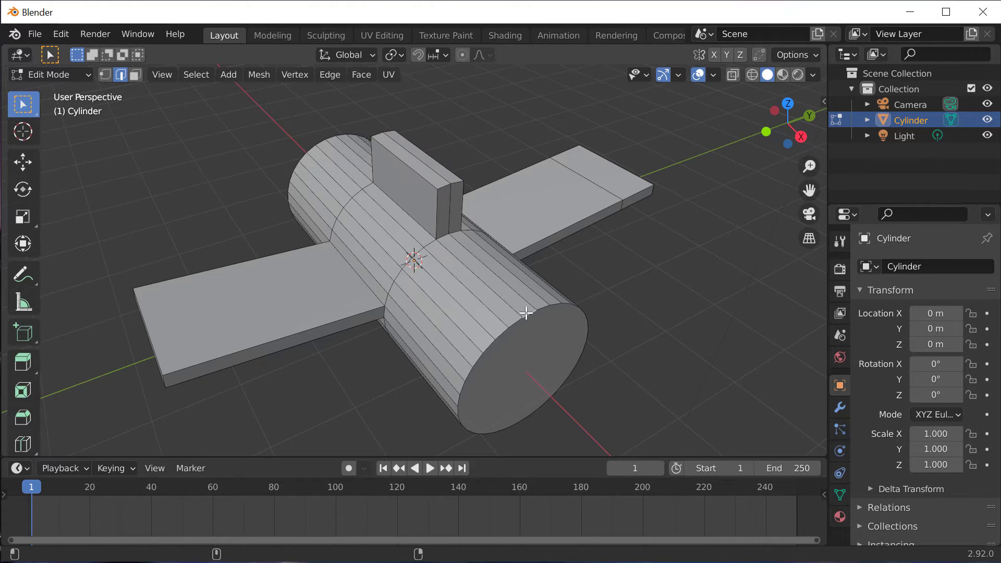
pyautogui.press('super')
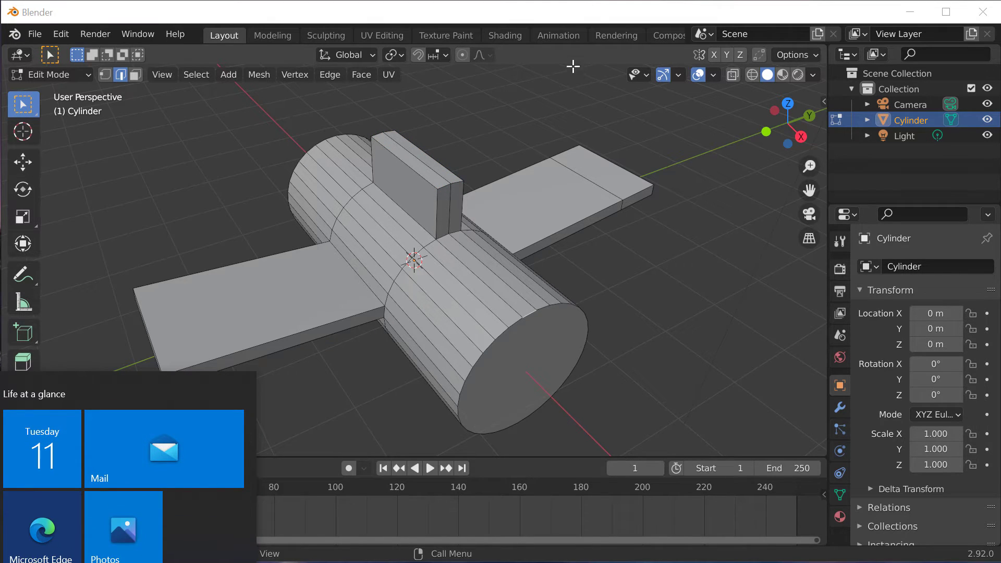
pyautogui.click(588, 16)
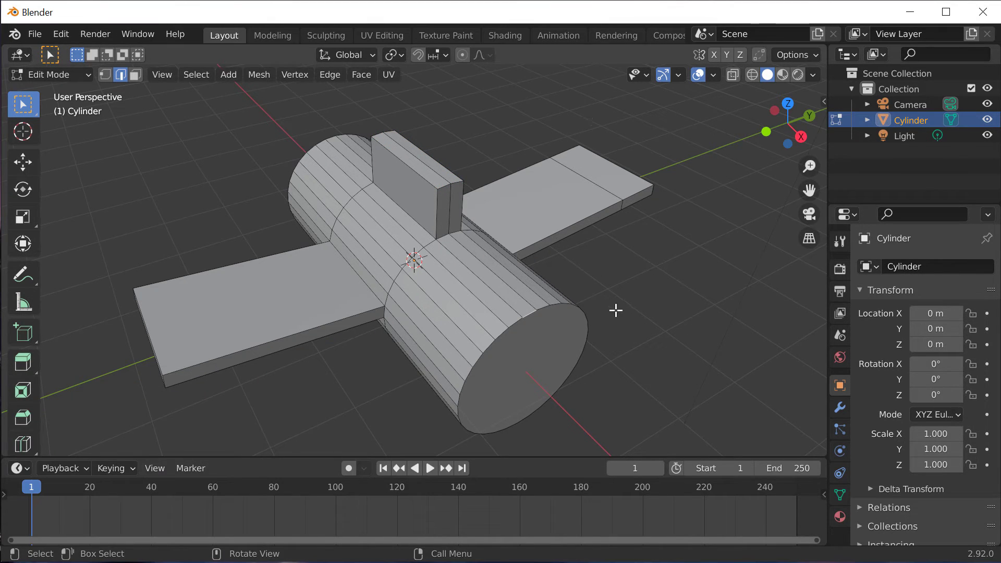
pyautogui.keyDown('alt'); pyautogui.click(546, 308); pyautogui.keyUp('alt')
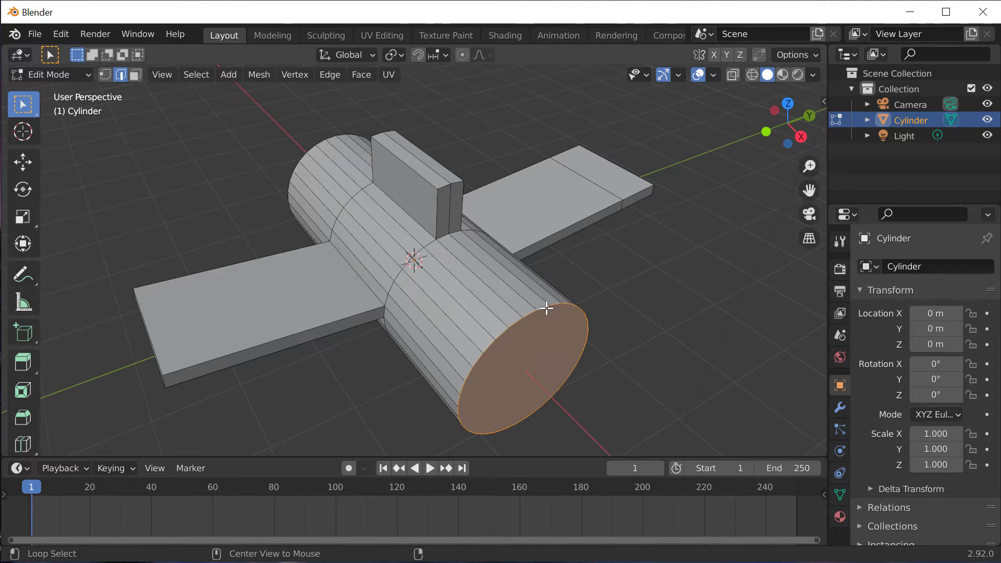
pyautogui.press('s')
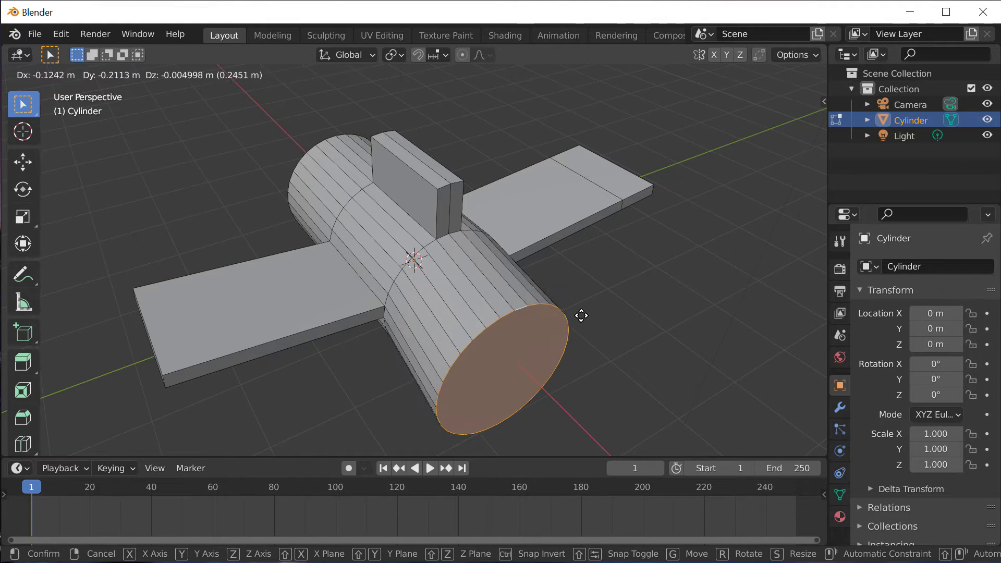
pyautogui.click(523, 329)
# - Inset the round end cap at the cylinder's -X end to create a smaller concentric face
pyautogui.moveTo(345, 251); pyautogui.dragTo(385, 288, button='middle')
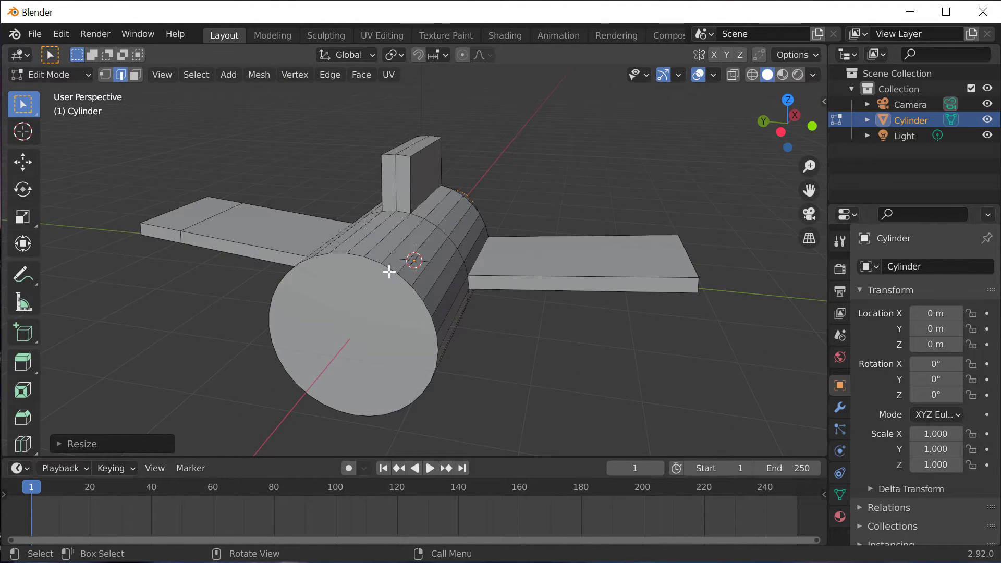
pyautogui.keyDown('alt'); pyautogui.click(389, 271); pyautogui.keyUp('alt')
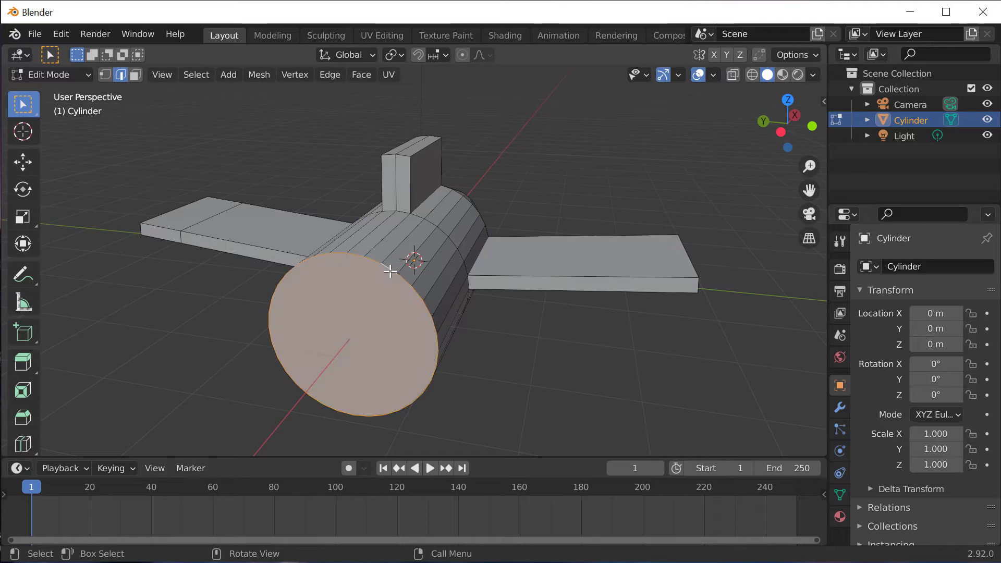
pyautogui.press('i')
pyautogui.click(371, 301)
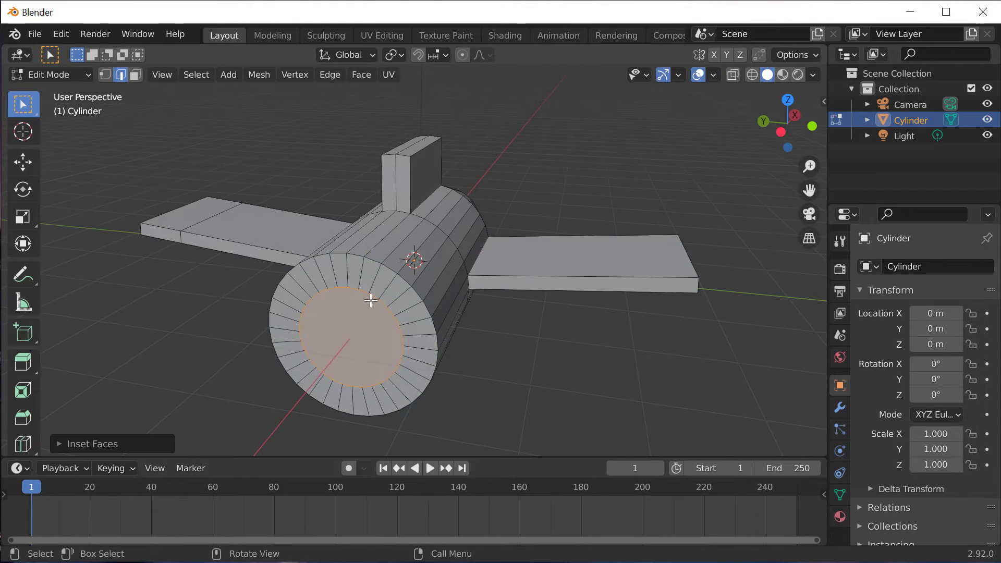
# - Extrude the inset end face outward and scale up its outer end to form a flared exhaust nozzle
pyautogui.moveTo(451, 315); pyautogui.dragTo(342, 324, button='middle')
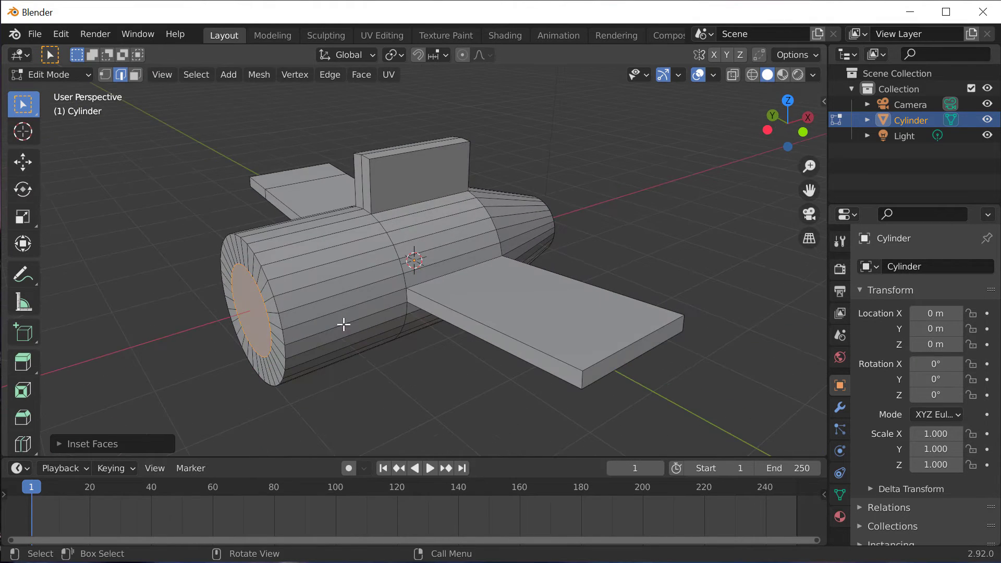
pyautogui.press('e')
pyautogui.click(216, 338)
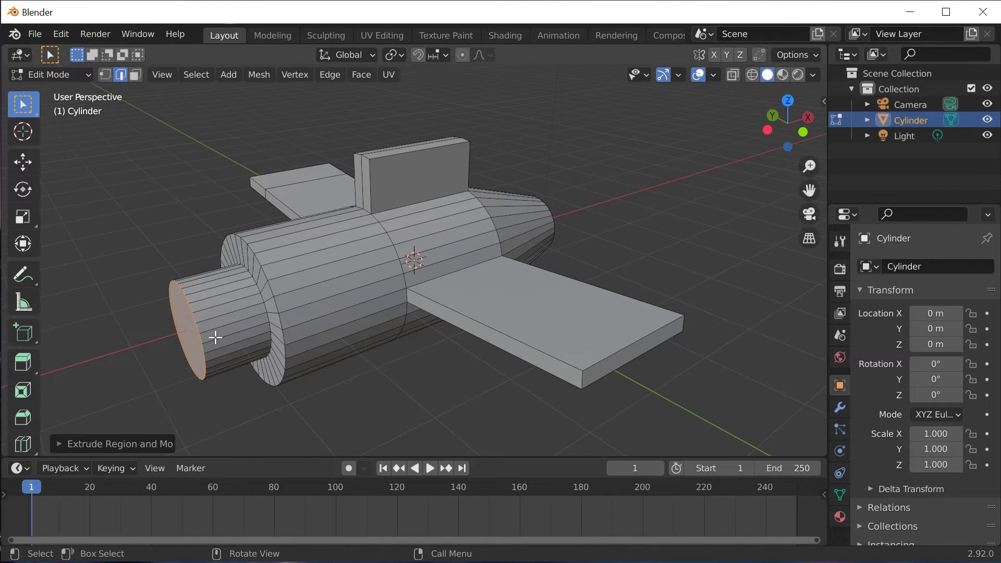
pyautogui.press('s')
pyautogui.click(244, 351)
# - Return to Object Mode in top view and add a Path curve at the aircraft's position
pyautogui.moveTo(268, 323); pyautogui.dragTo(338, 329, button='middle')
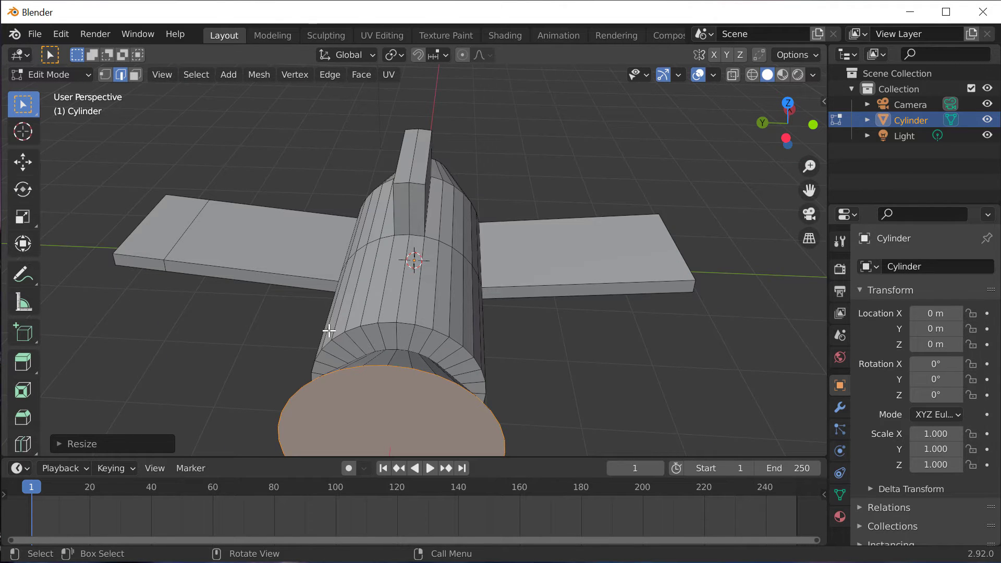
pyautogui.press('KP_7')
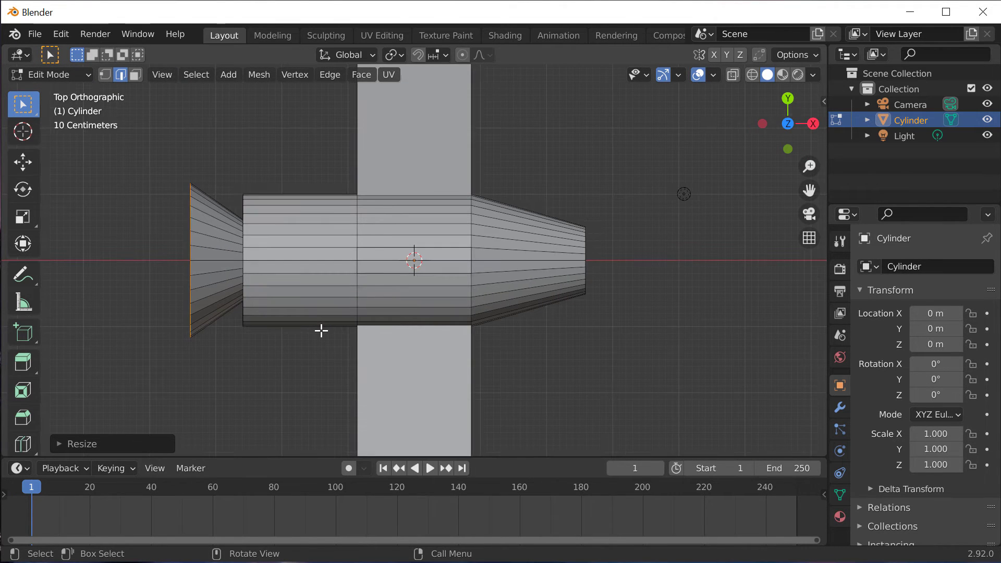
pyautogui.scroll(-5, 321, 331)
pyautogui.scroll(-1, 321, 331)
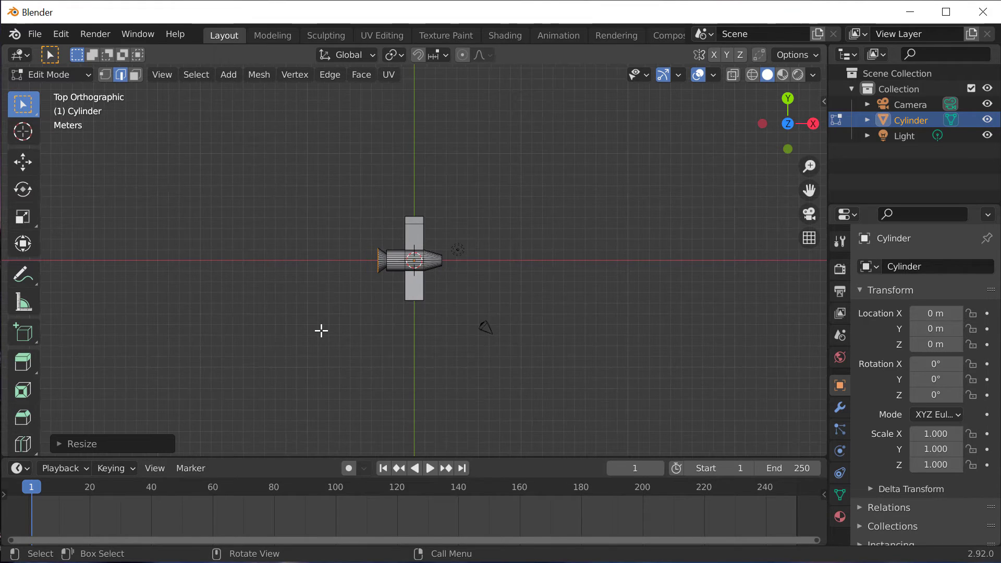
pyautogui.press('Tab')
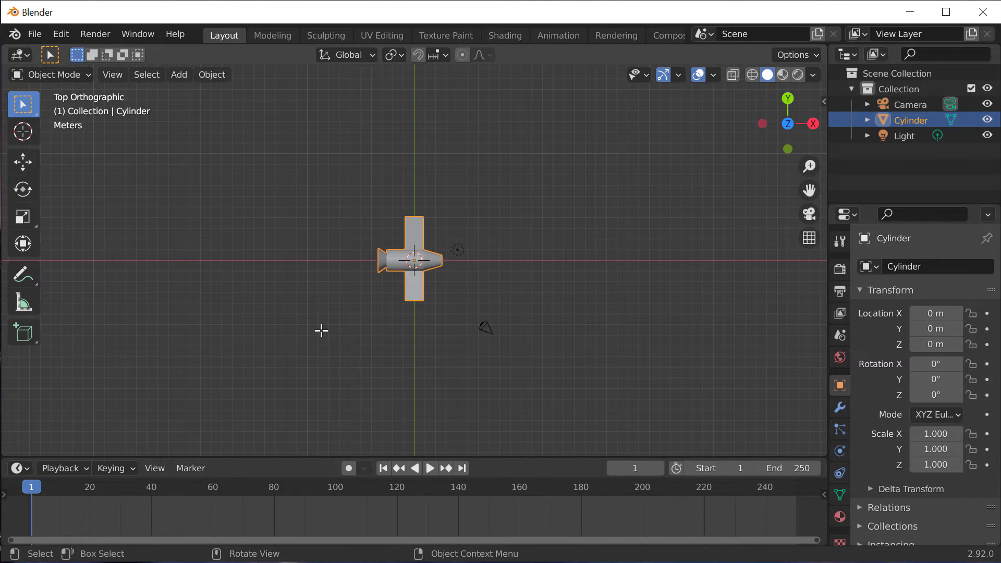
pyautogui.hotkey('shift', 'a')
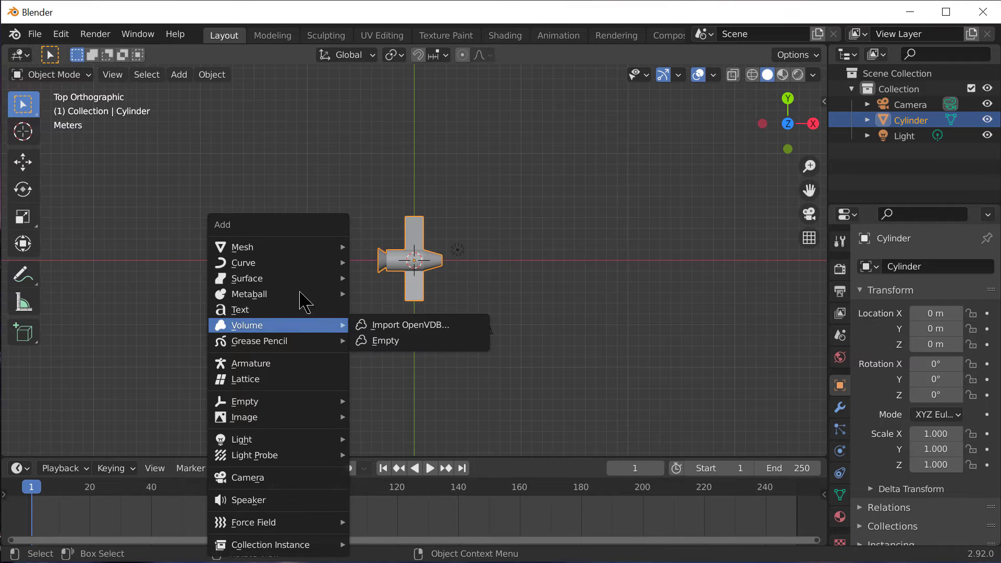
pyautogui.moveTo(286, 260)
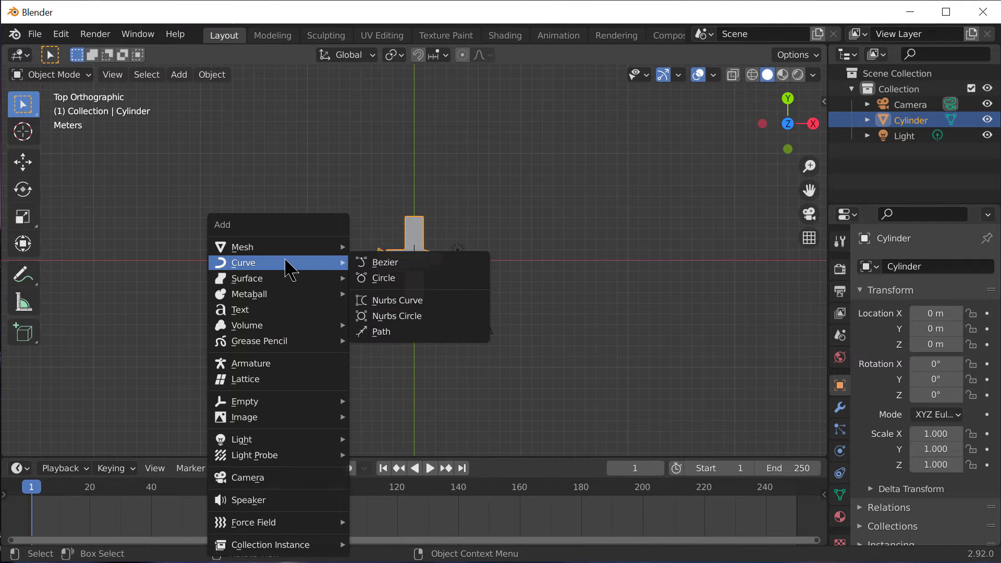
pyautogui.click(386, 334)
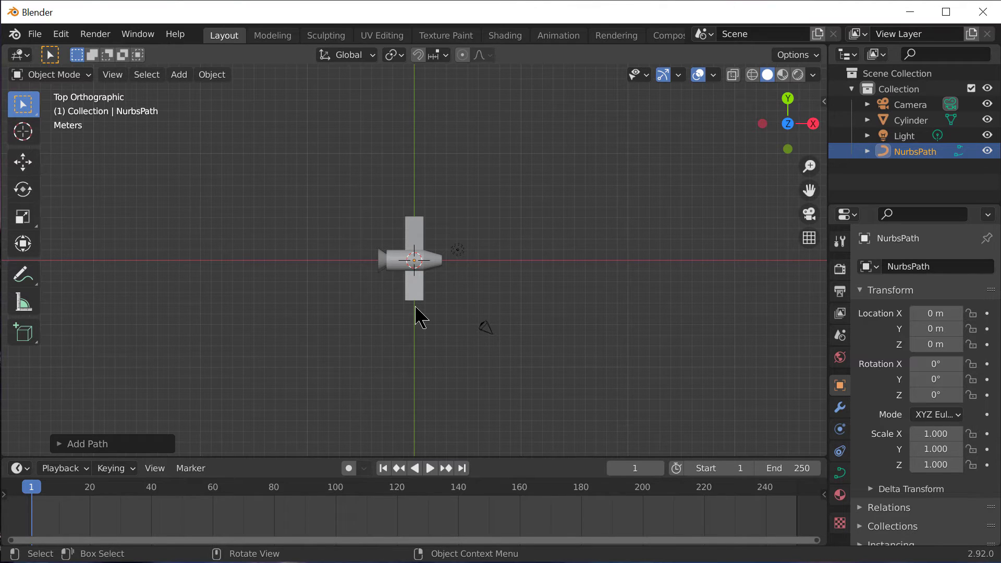
# - In Edit Mode, scale the path up to several times the aircraft's length and rotate it 90° to run along the Y axis
pyautogui.press('Tab')
pyautogui.press('s')
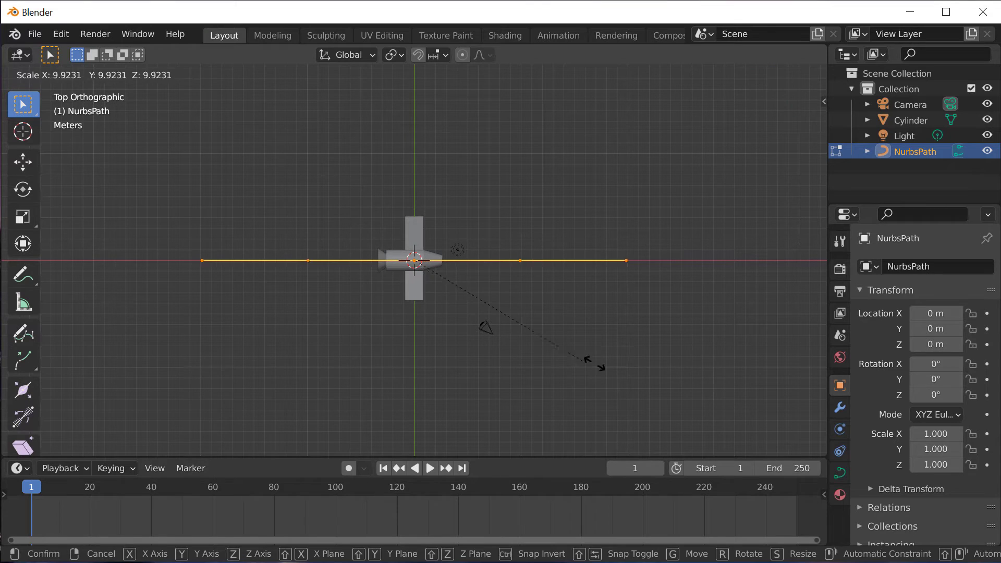
pyautogui.click(735, 394)
pyautogui.scroll(-4, 610, 359)
pyautogui.scroll(-2, 611, 358)
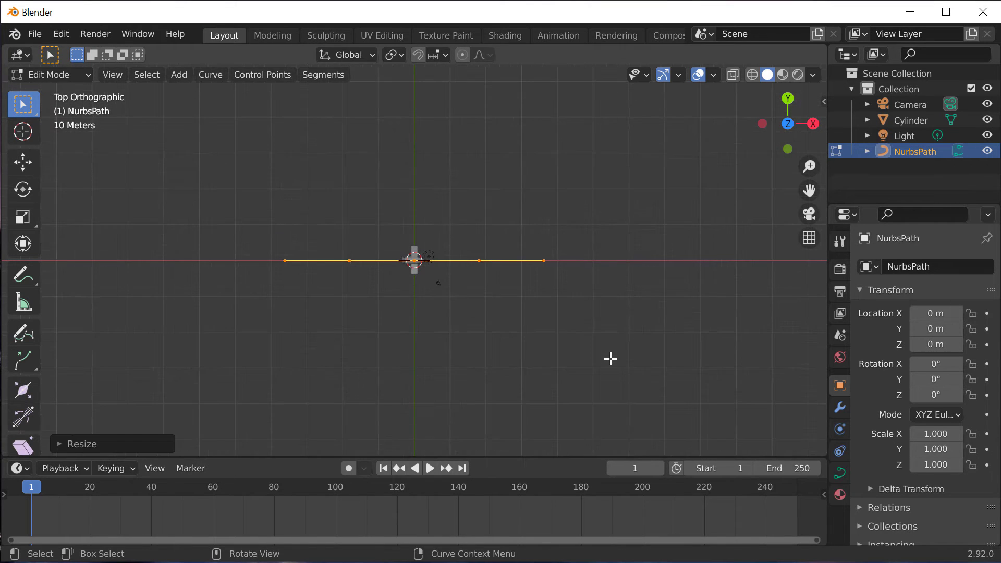
pyautogui.write('r90')
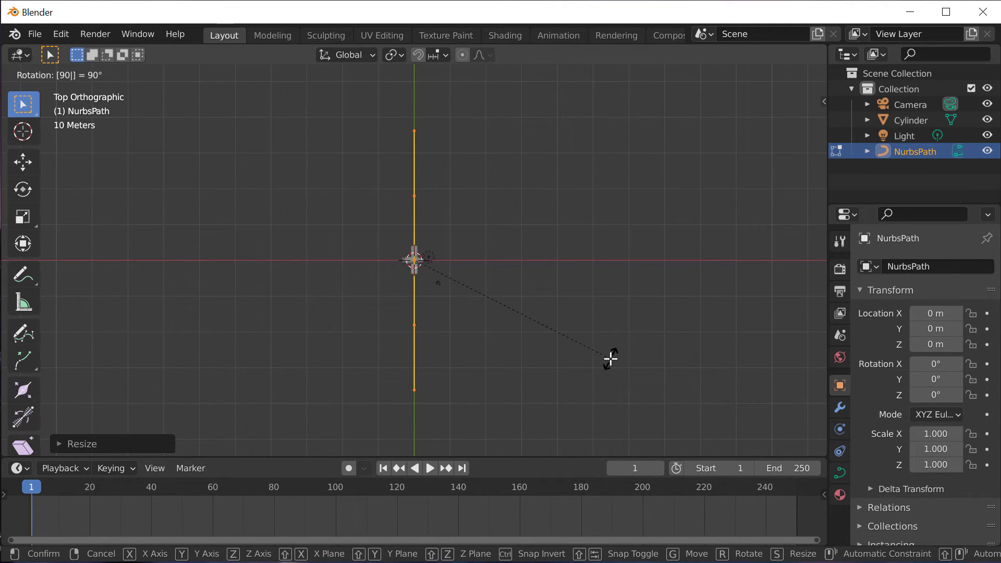
pyautogui.press('Return')
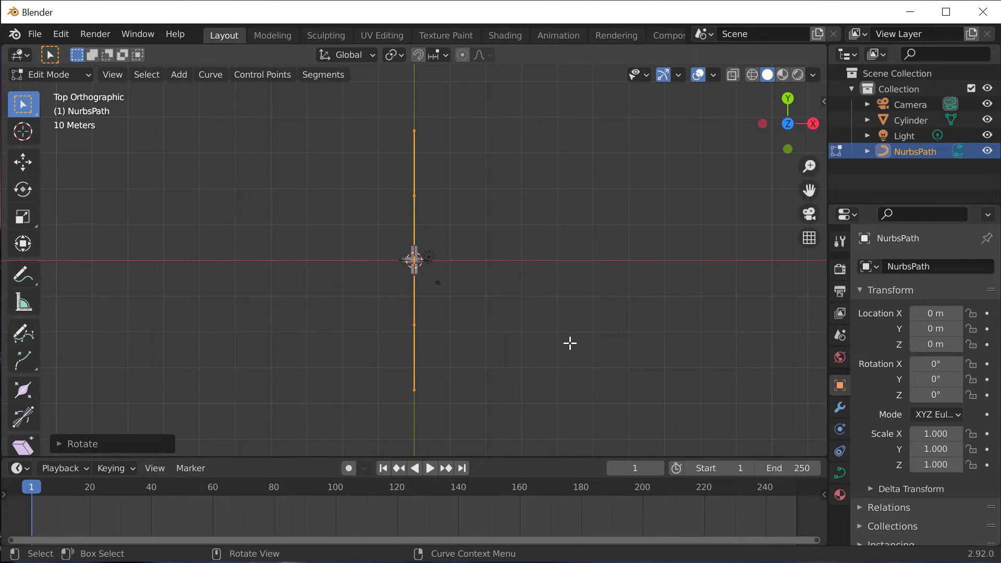
# - Move the path's five control points into a wide arch passing on the +Y side of the aircraft
pyautogui.click(415, 130)
pyautogui.moveTo(415, 130); pyautogui.dragTo(98, 248)
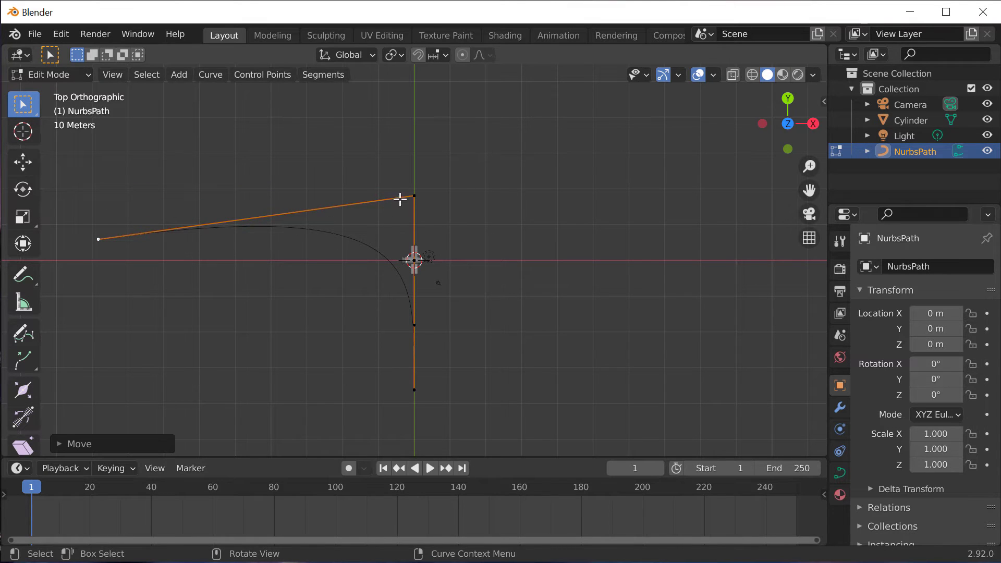
pyautogui.moveTo(414, 196); pyautogui.dragTo(195, 106)
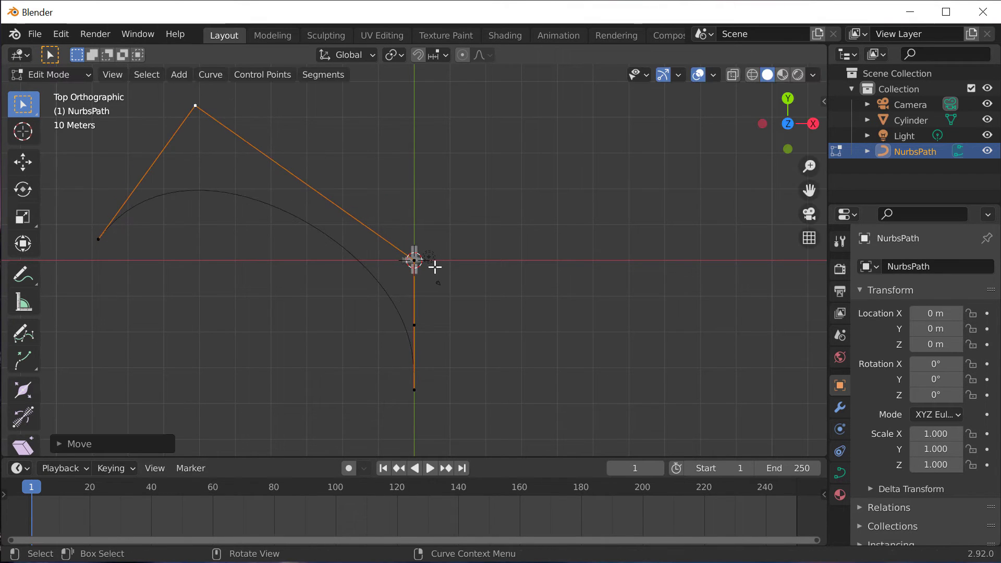
pyautogui.moveTo(415, 323); pyautogui.dragTo(399, 123)
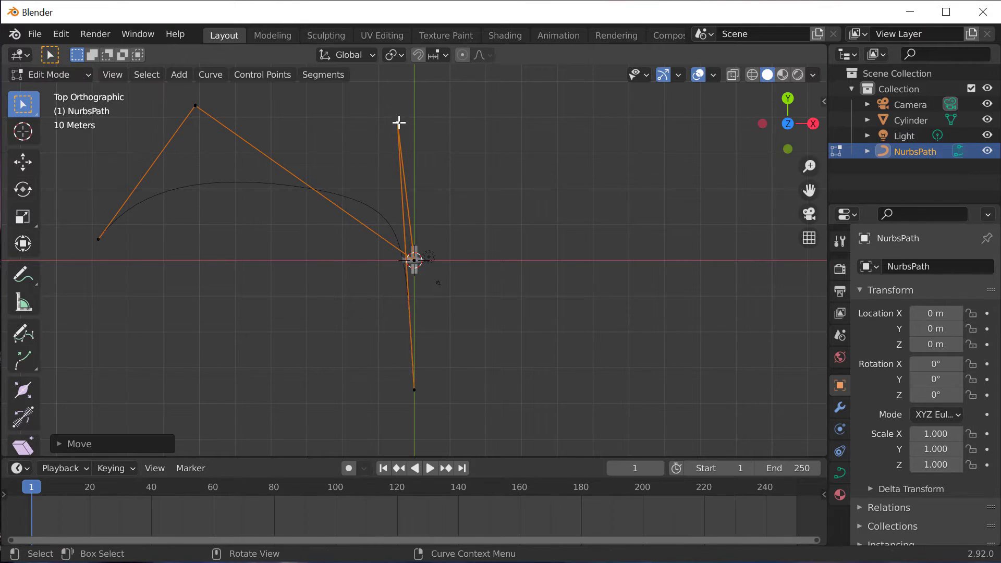
pyautogui.moveTo(415, 392); pyautogui.dragTo(602, 184)
pyautogui.moveTo(413, 259); pyautogui.dragTo(308, 86)
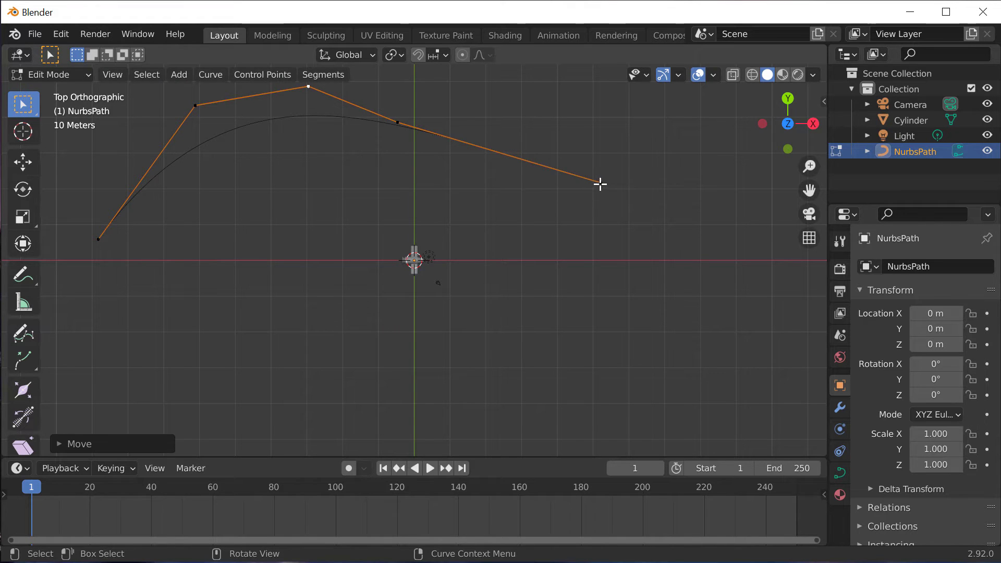
pyautogui.moveTo(600, 183); pyautogui.dragTo(501, 246)
# - Enable the display of curve normals in the viewport overlays for editing the path
pyautogui.moveTo(500, 245); pyautogui.dragTo(304, 219, button='middle')
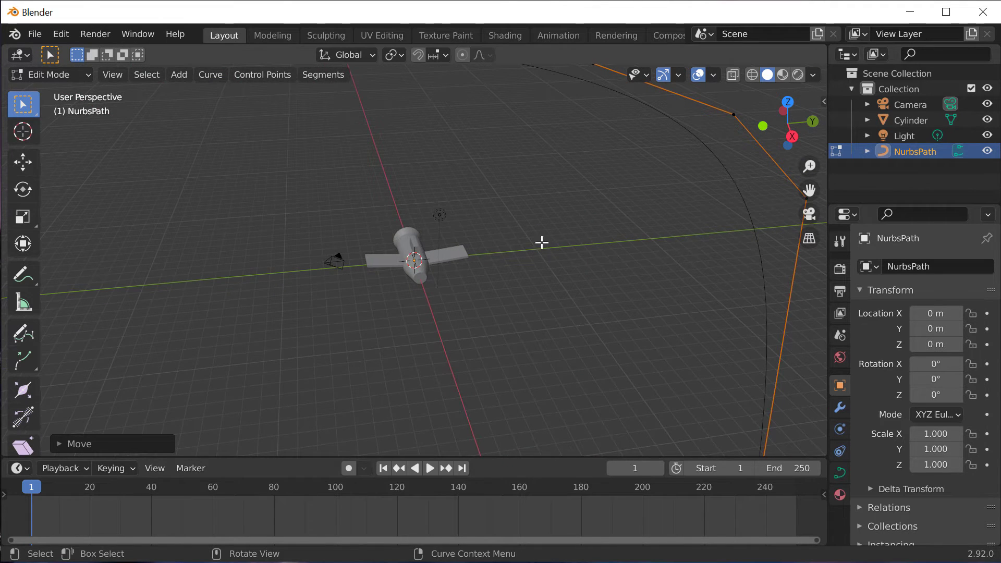
pyautogui.moveTo(541, 242); pyautogui.dragTo(396, 208, button='middle')
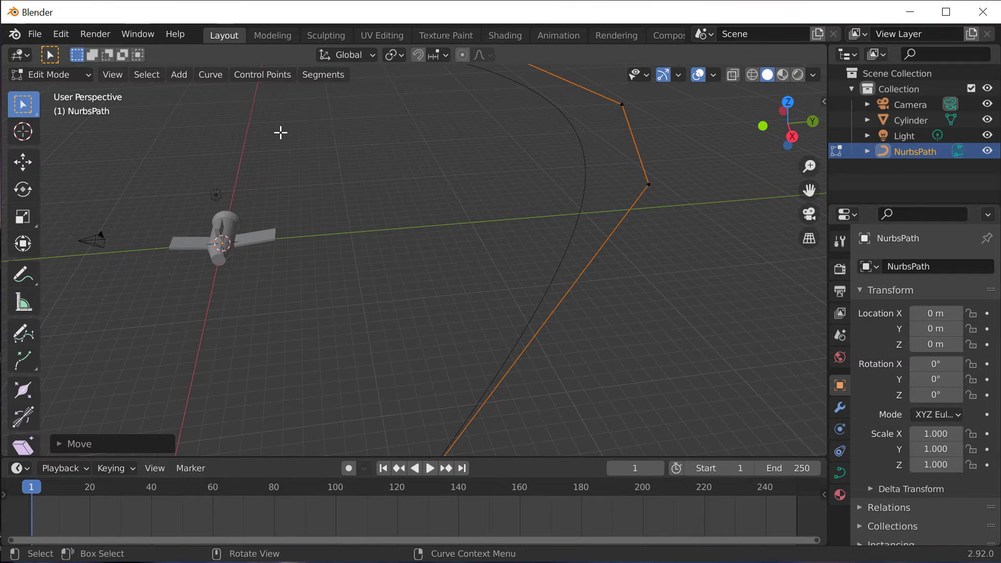
pyautogui.click(712, 75)
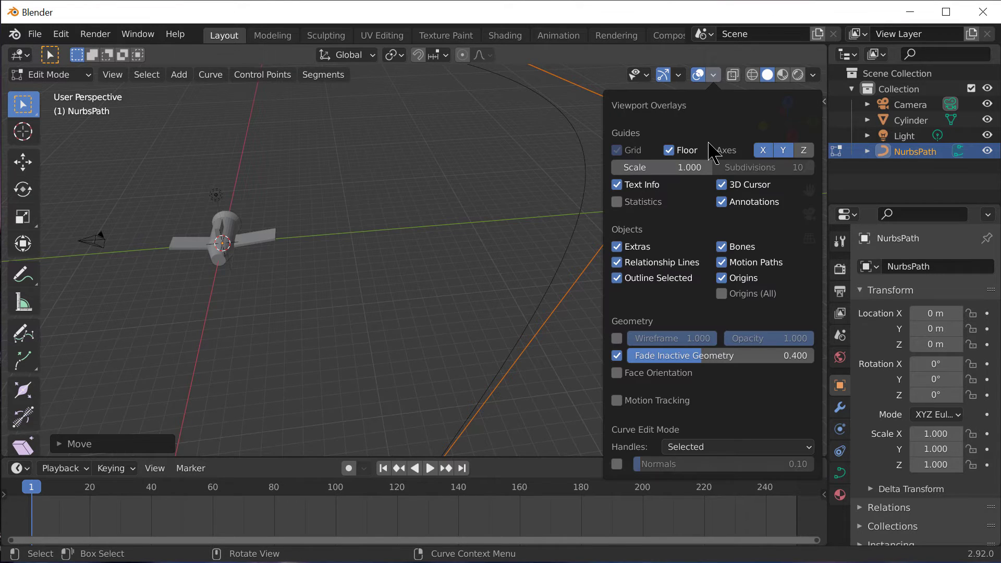
pyautogui.click(712, 75)
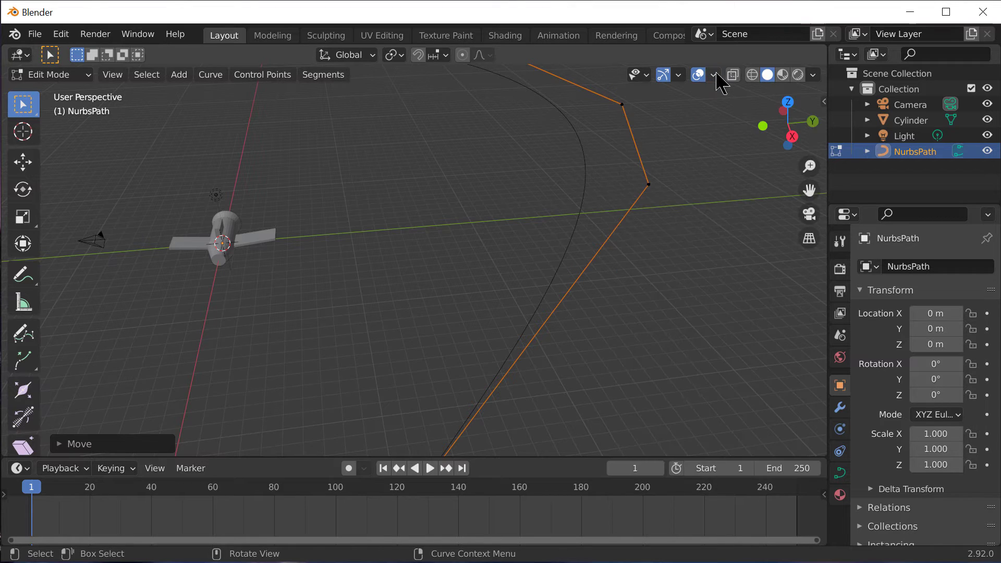
pyautogui.click(712, 75)
pyautogui.click(617, 463)
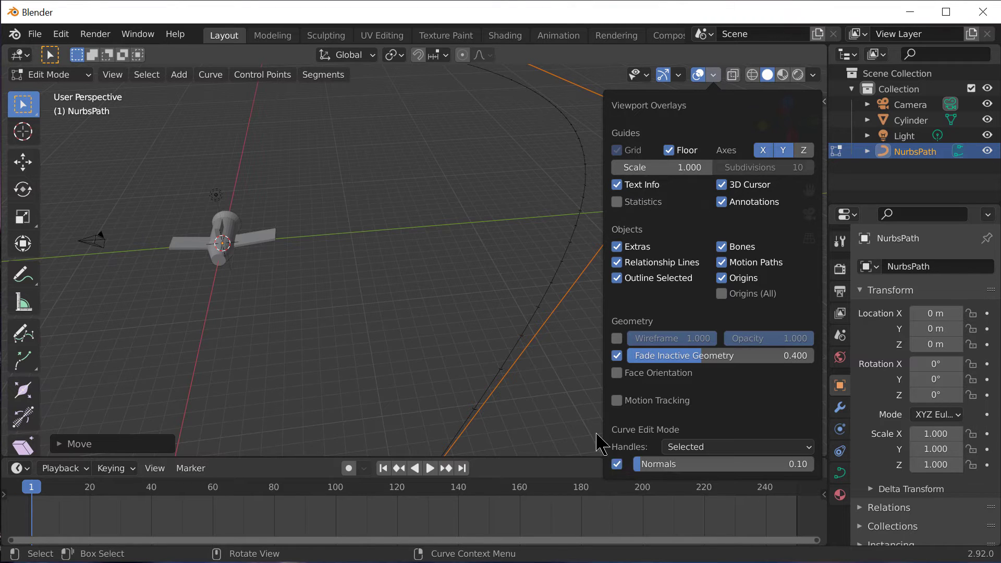
# - Examine the arched path, its normals and its control points up close, in perspective and from the top view
pyautogui.scroll(3, 466, 311)
pyautogui.moveTo(466, 312); pyautogui.dragTo(516, 305, button='middle')
pyautogui.keyDown('shift'); pyautogui.moveTo(273, 243); pyautogui.dragTo(813, 354, button='middle'); pyautogui.keyUp('shift')
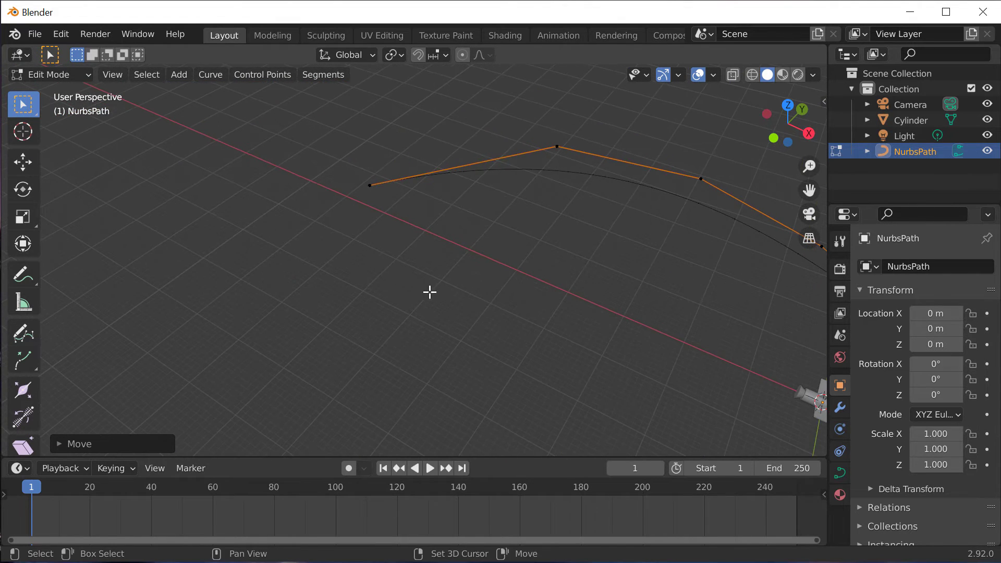
pyautogui.scroll(6, 419, 269)
pyautogui.keyDown('shift'); pyautogui.moveTo(459, 221); pyautogui.dragTo(579, 53, button='middle'); pyautogui.keyUp('shift')
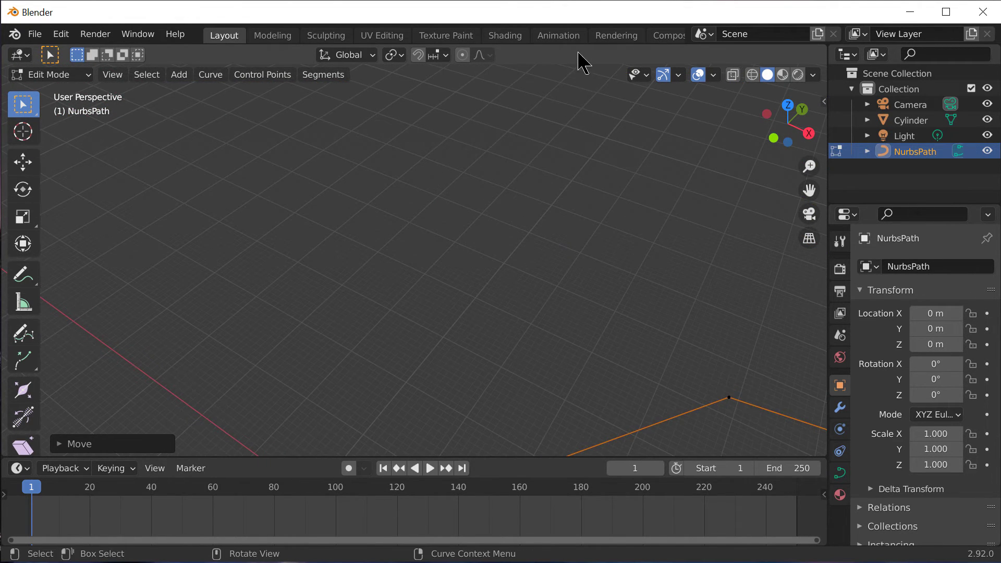
pyautogui.moveTo(593, 214); pyautogui.dragTo(674, 393, button='middle')
pyautogui.click(613, 314)
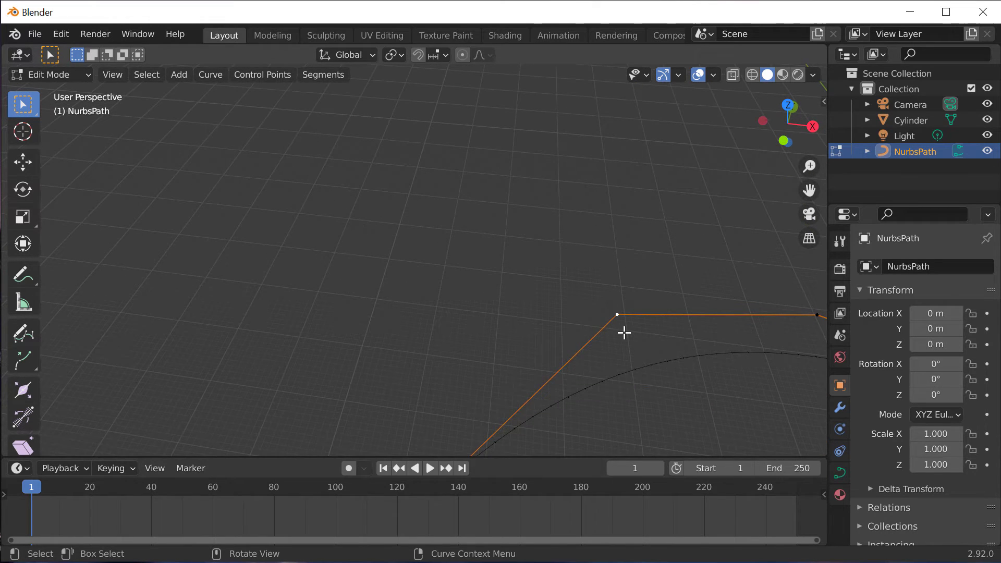
pyautogui.press('KP_Decimal')
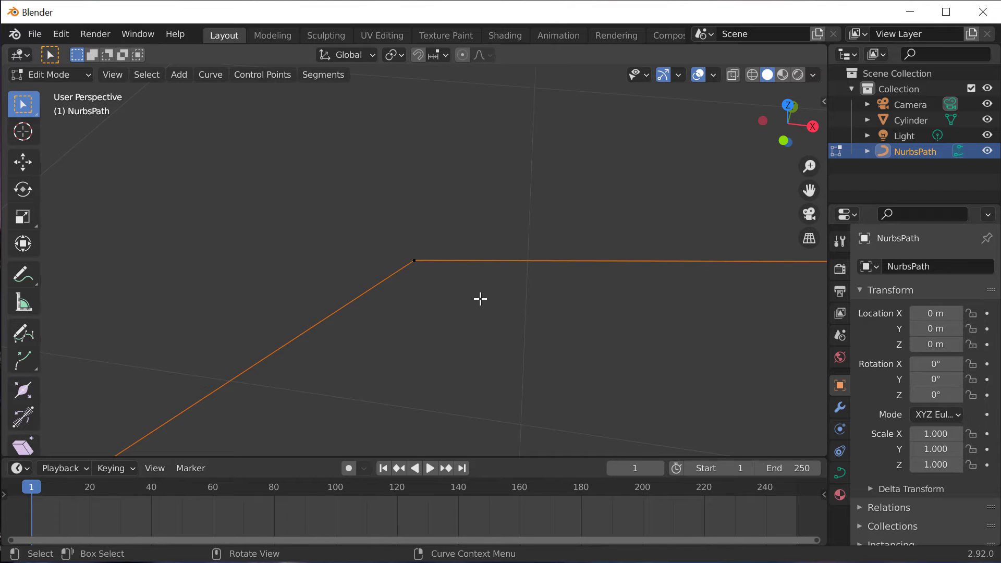
pyautogui.moveTo(480, 298); pyautogui.dragTo(459, 325, button='middle')
pyautogui.scroll(-3, 498, 308)
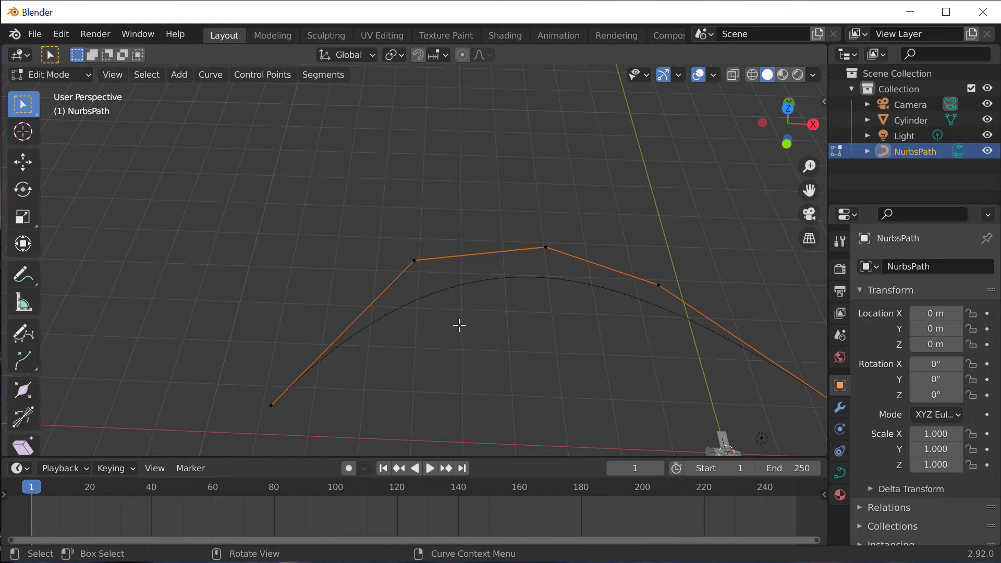
pyautogui.press('KP_7')
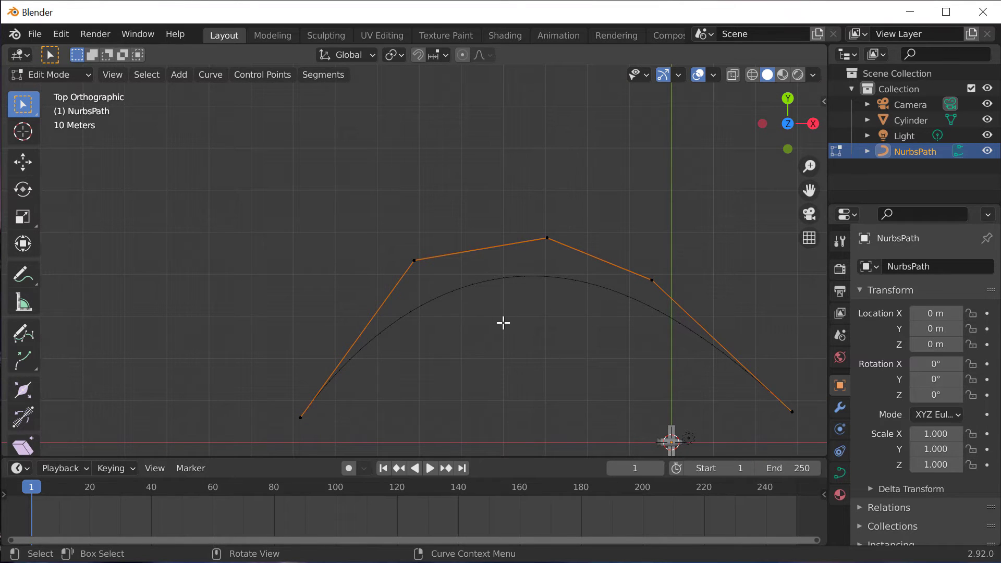
# - Return to Object Mode, select the aircraft and add a Follow Path constraint to it
pyautogui.press('Tab')
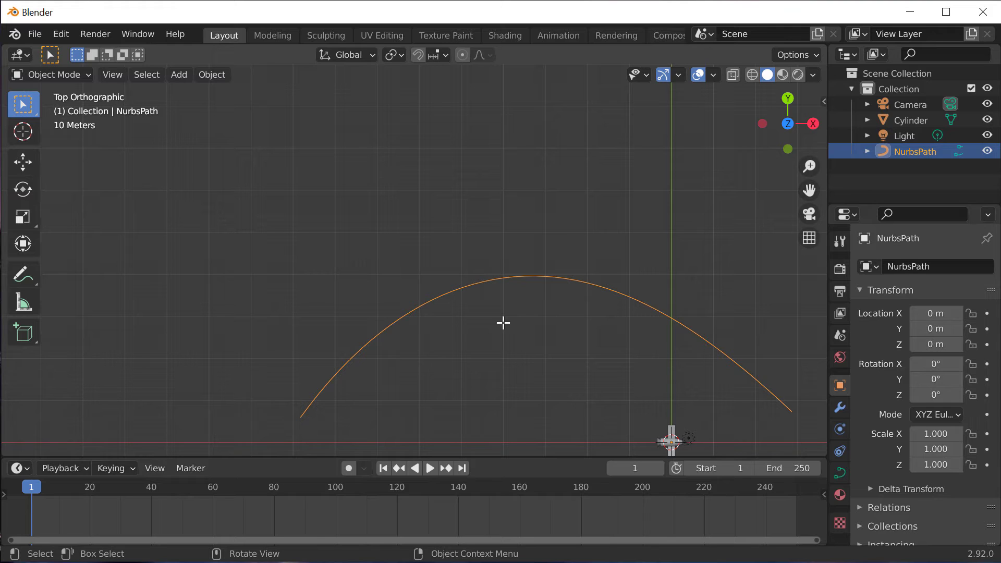
pyautogui.click(675, 446)
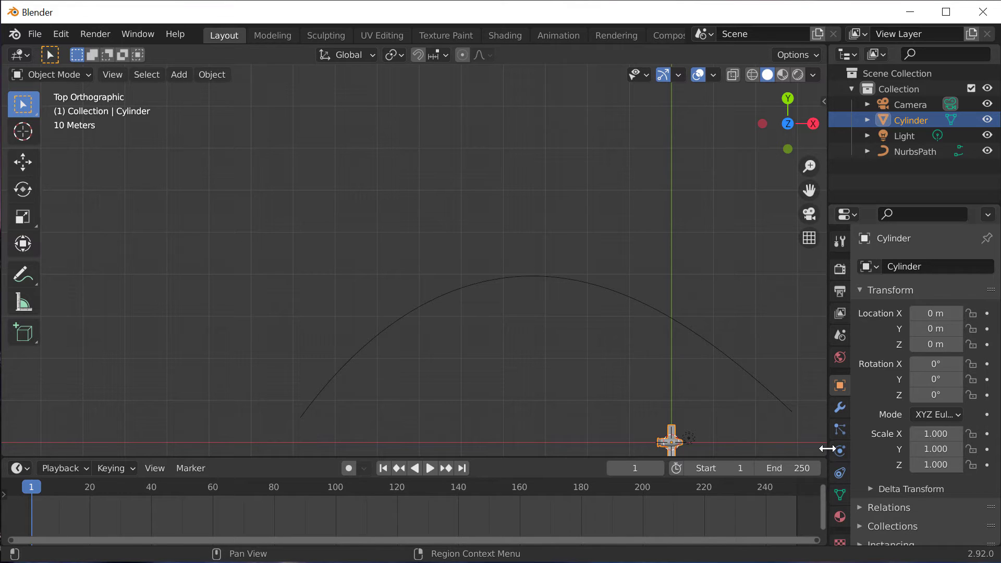
pyautogui.moveTo(831, 450); pyautogui.dragTo(736, 448)
pyautogui.click(755, 475)
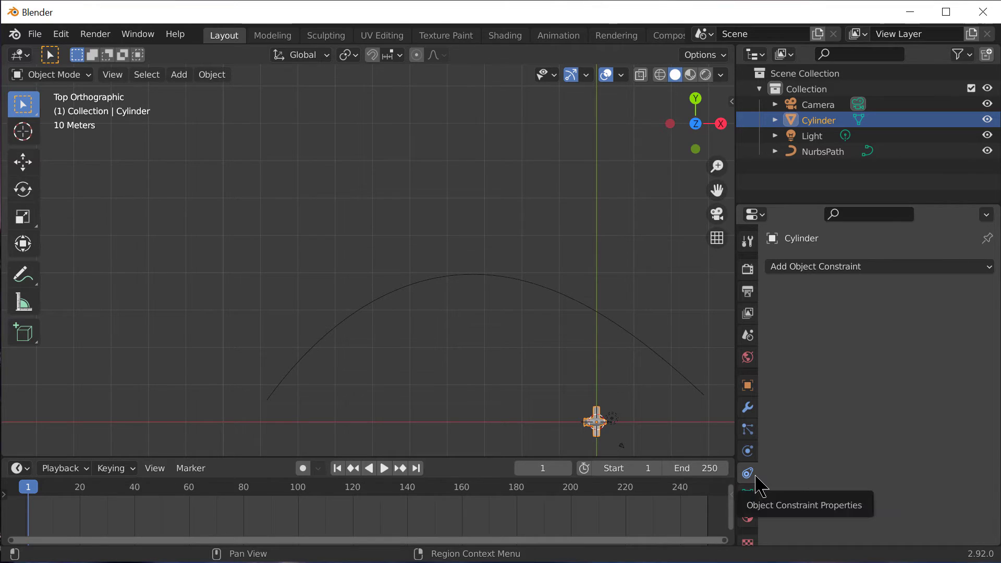
pyautogui.click(829, 268)
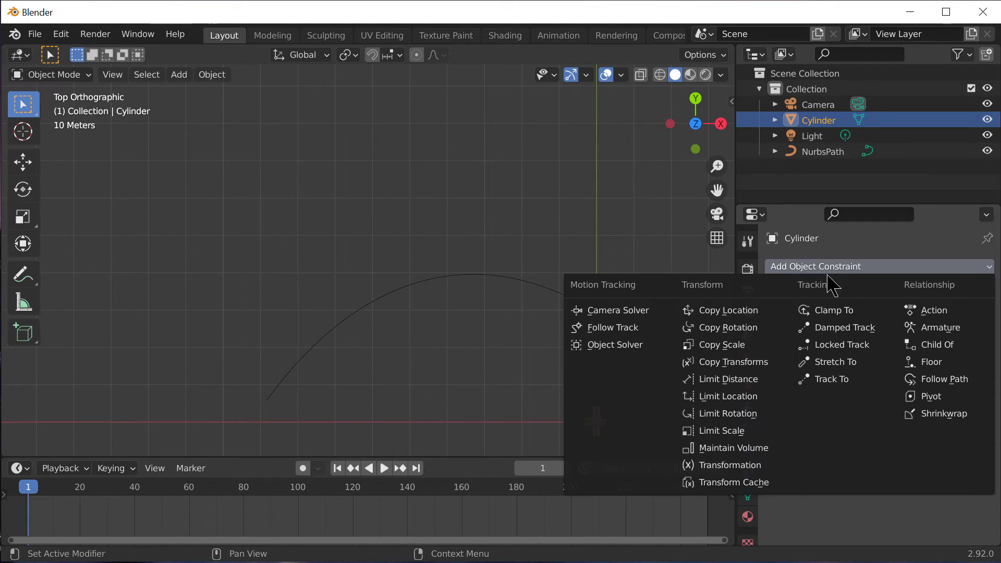
pyautogui.click(919, 380)
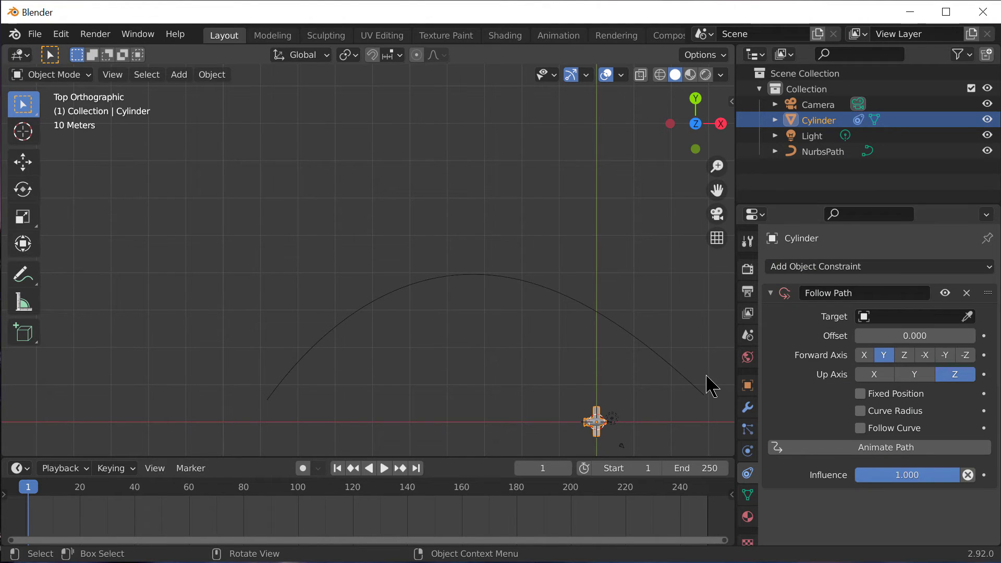
# - Play the animation briefly to check the aircraft's motion, stop it and return to frame 0
pyautogui.scroll(-1, 670, 390)
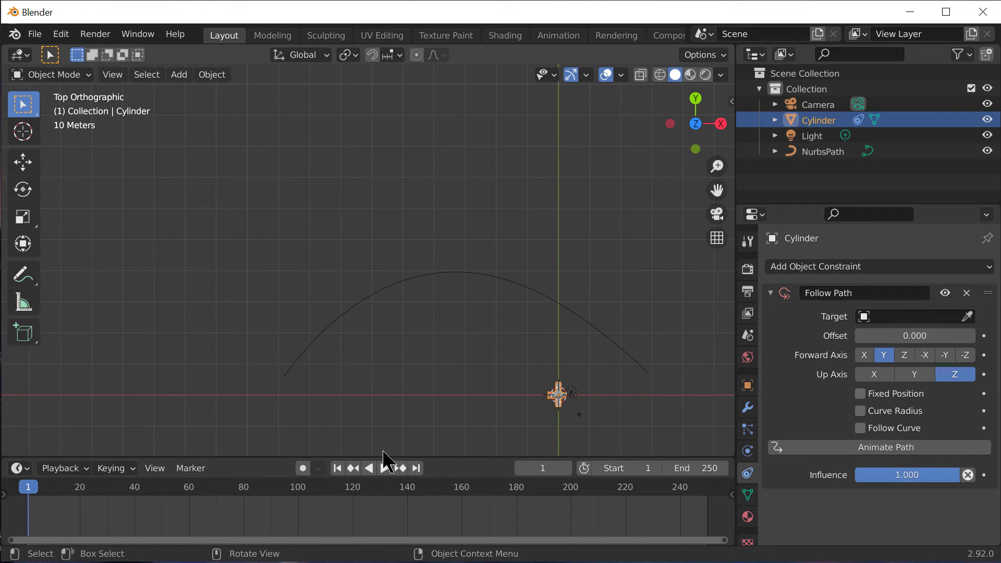
pyautogui.click(383, 469)
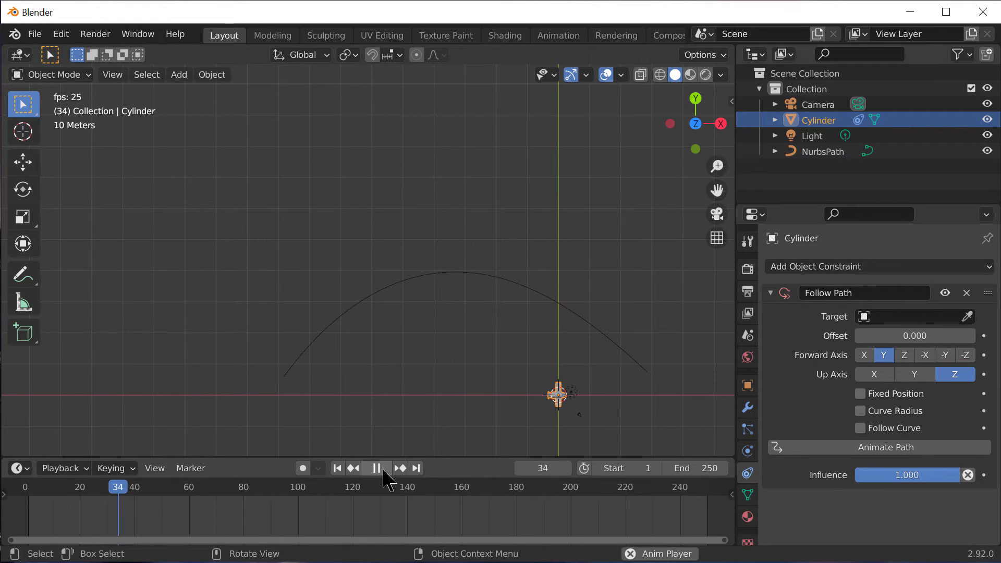
pyautogui.click(377, 468)
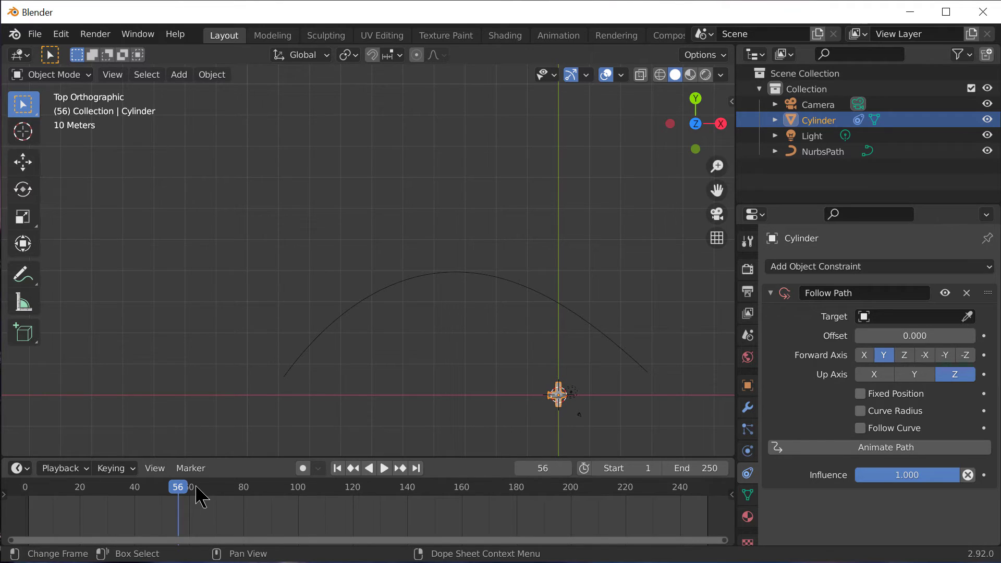
pyautogui.moveTo(178, 490); pyautogui.dragTo(15, 487)
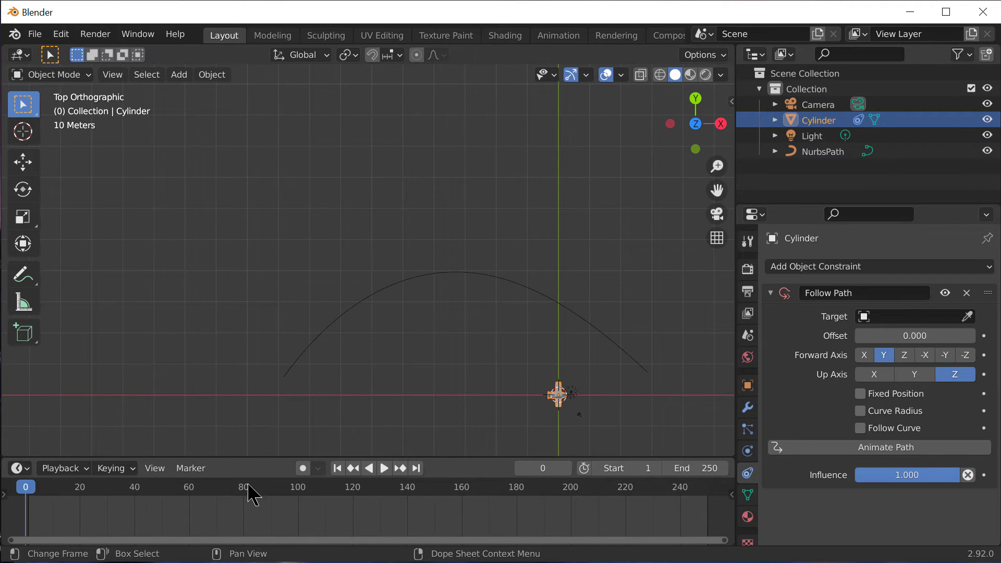
# - Set NurbsPath as the target of the aircraft's Follow Path constraint
pyautogui.click(886, 318)
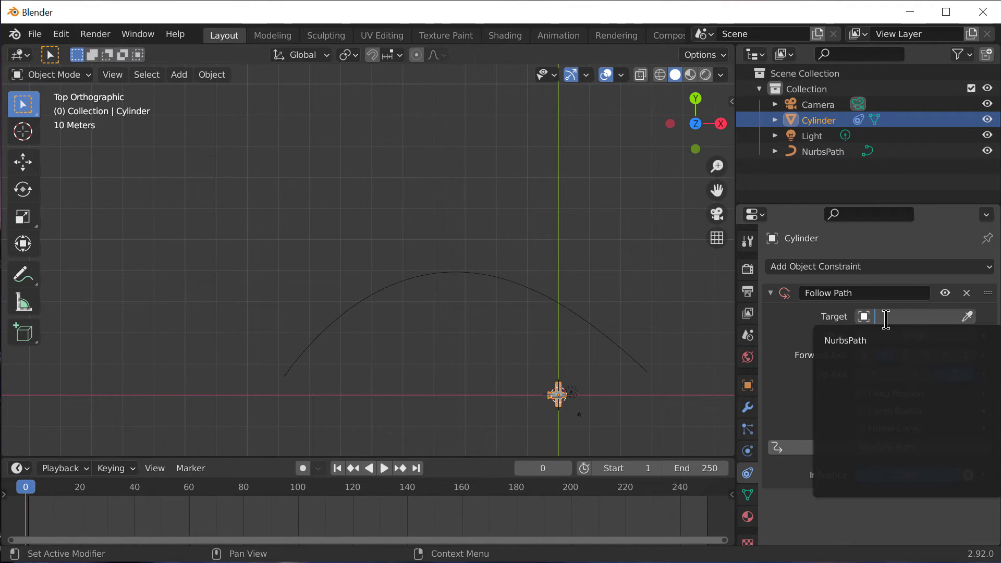
pyautogui.click(792, 319)
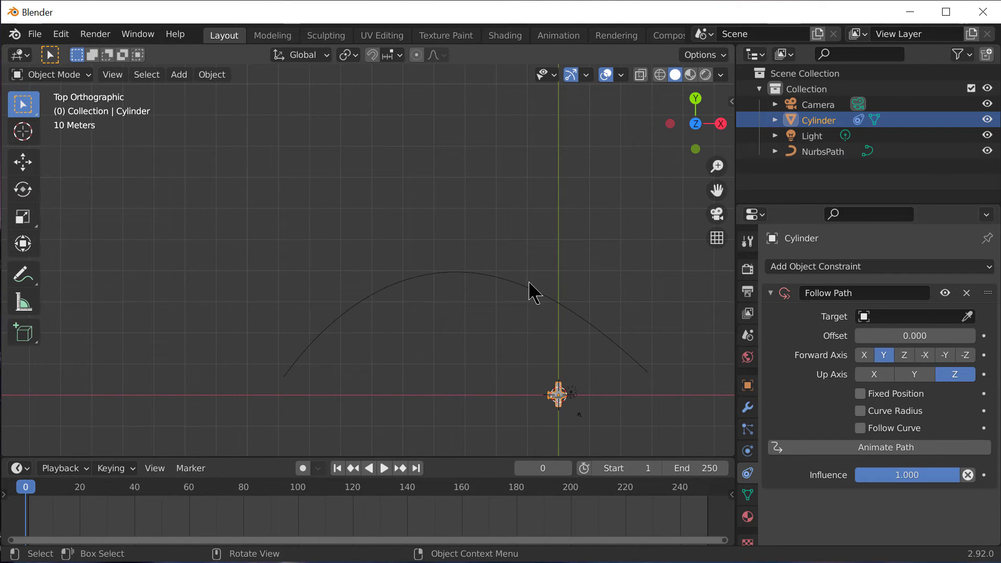
pyautogui.click(886, 318)
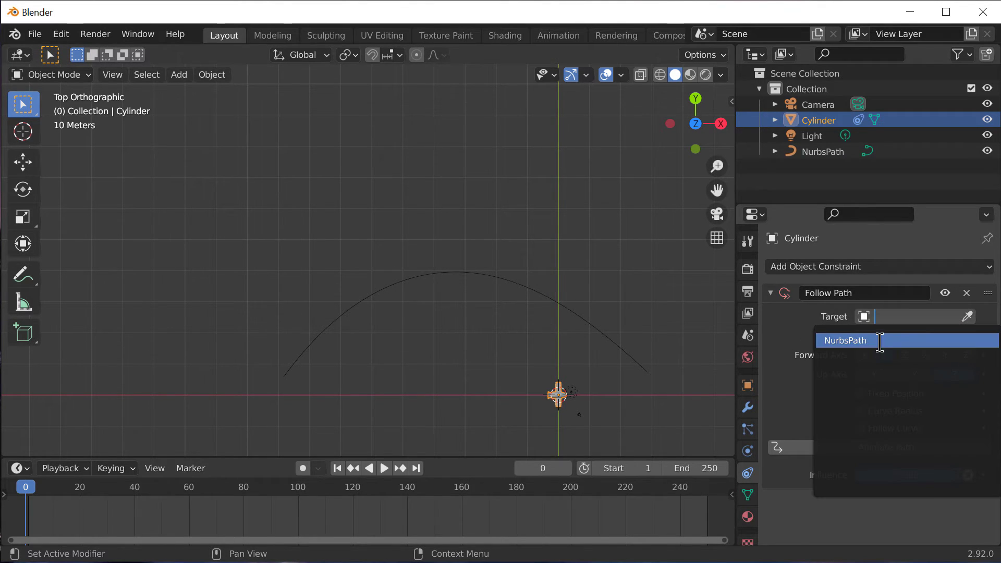
pyautogui.click(916, 355)
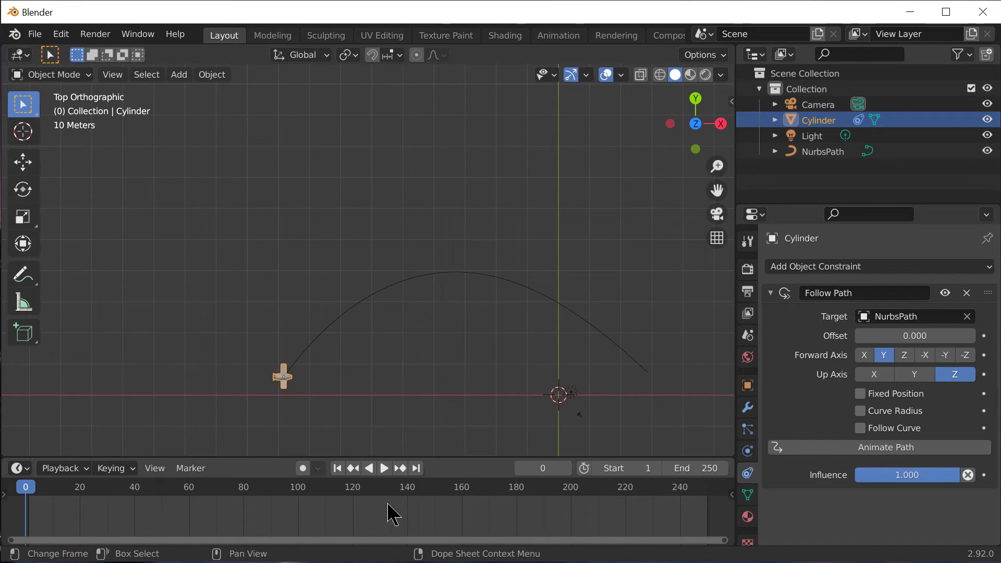
# - Animate the aircraft along the path in playback and enable Follow Curve in its Follow Path constraint
pyautogui.click(383, 468)
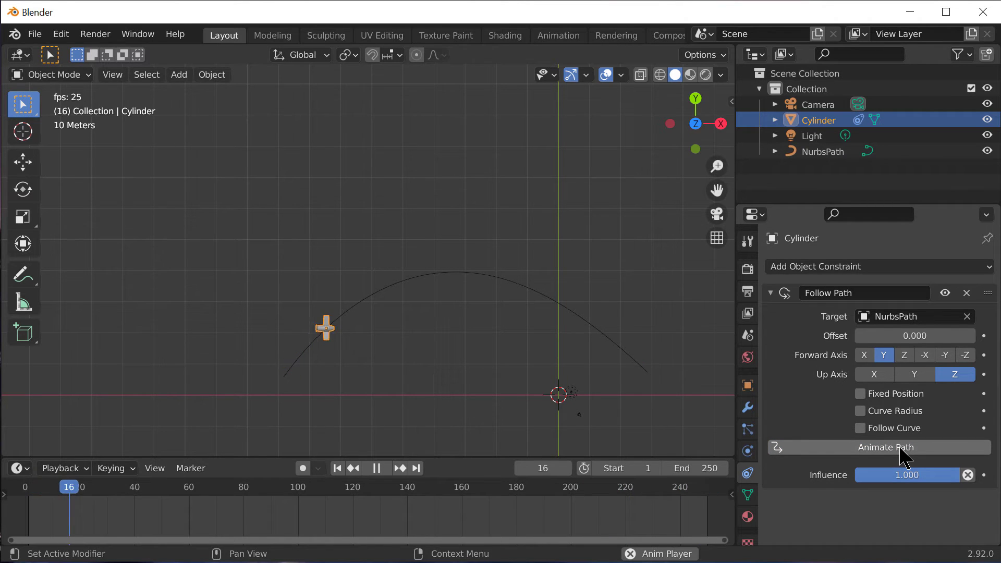
pyautogui.moveTo(444, 353); pyautogui.dragTo(319, 197, button='middle')
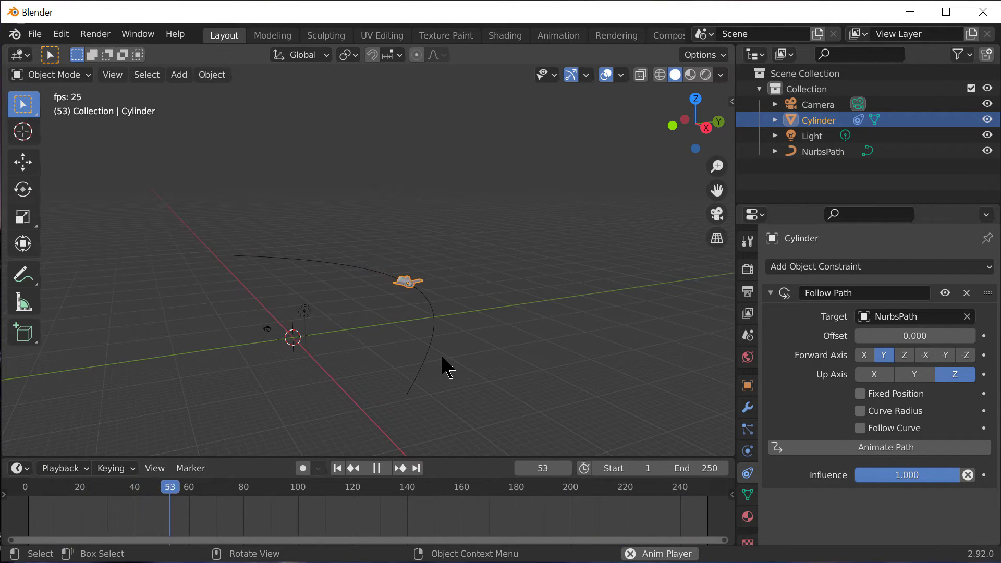
pyautogui.click(860, 428)
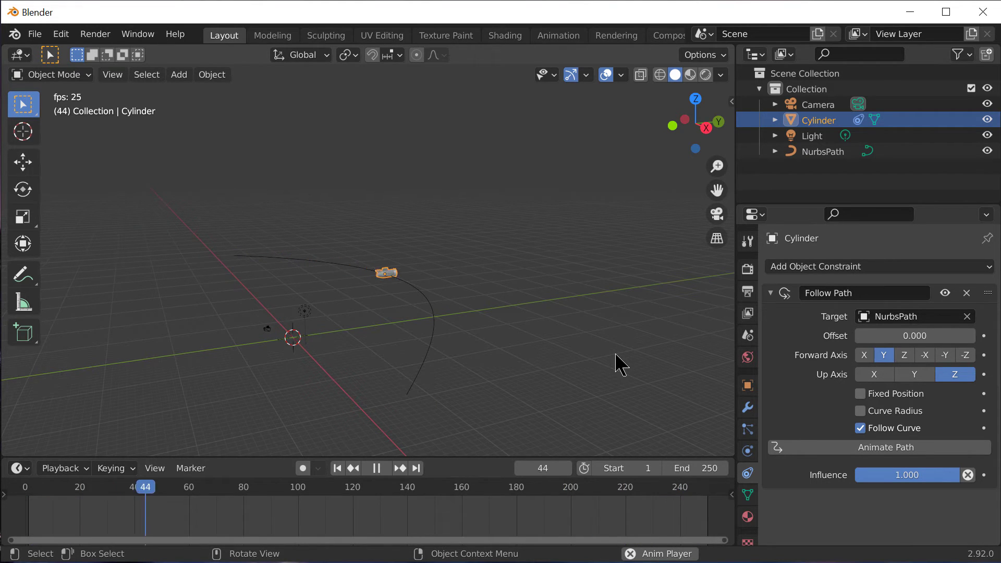
pyautogui.moveTo(525, 356); pyautogui.dragTo(447, 315, button='middle')
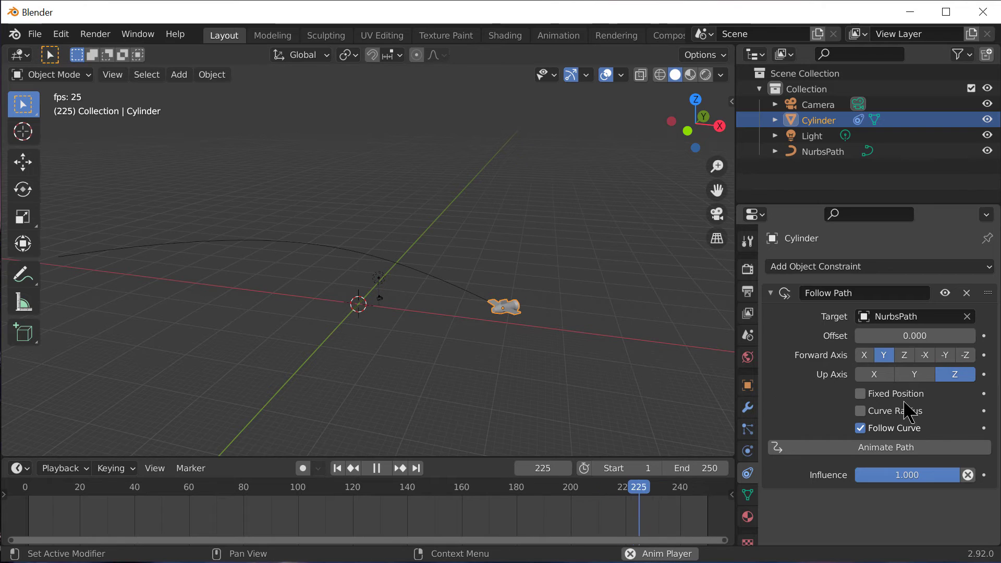
# - Try up axes Y and X with forward axis Y, and forward axis Z with up axis Y, in the aircraft's Follow Path constraint
pyautogui.click(917, 376)
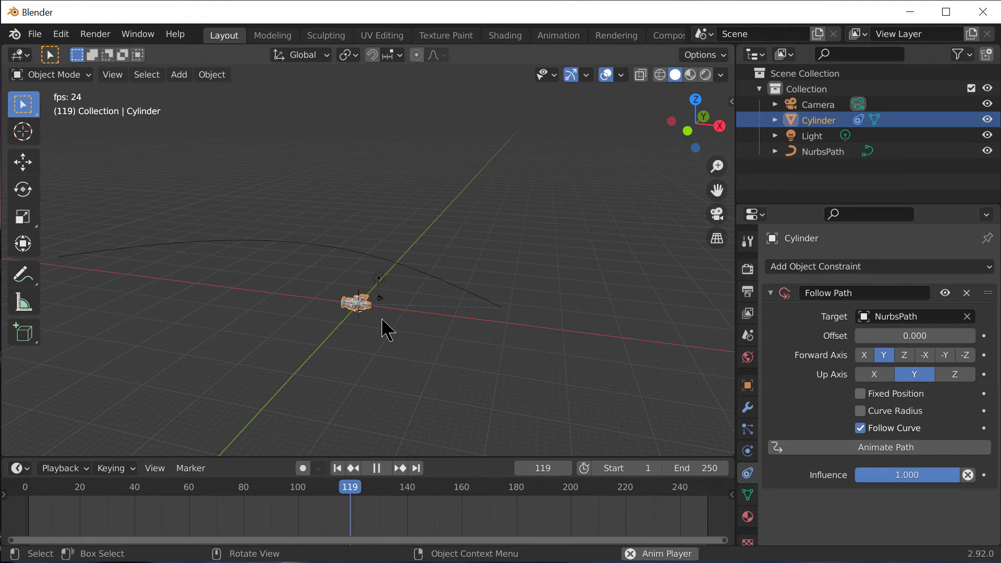
pyautogui.click(878, 377)
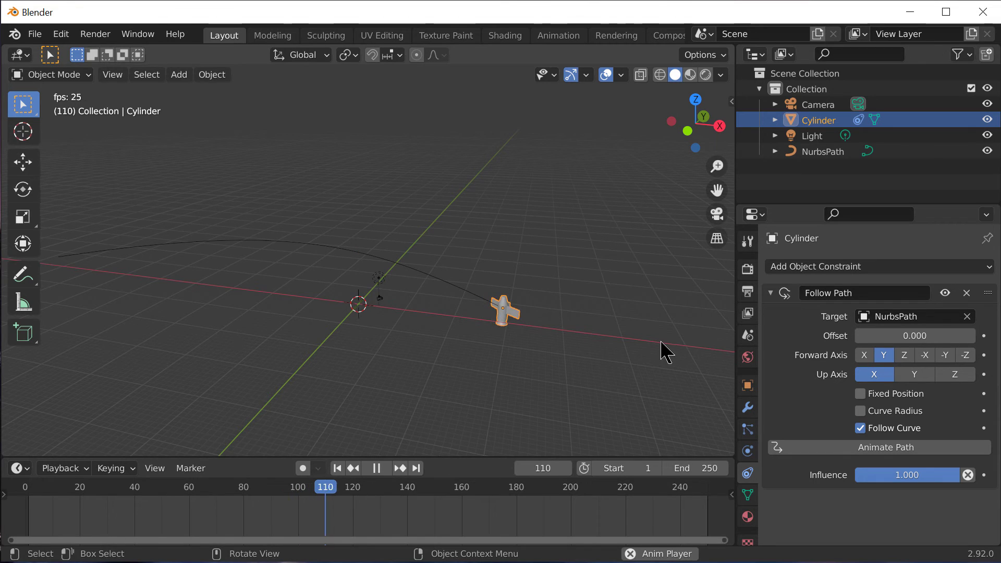
pyautogui.moveTo(661, 349); pyautogui.dragTo(589, 342, button='middle')
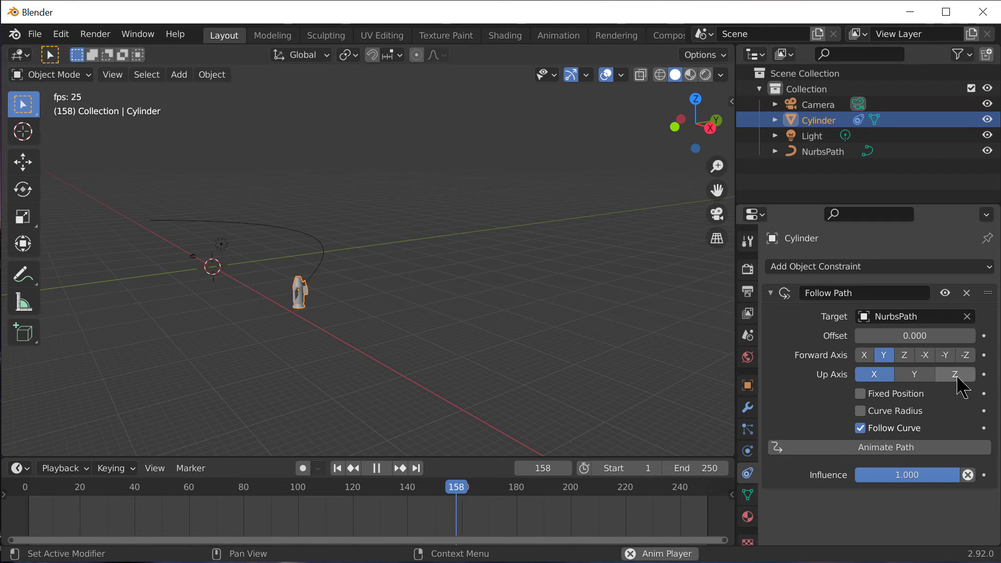
pyautogui.click(904, 355)
pyautogui.click(911, 374)
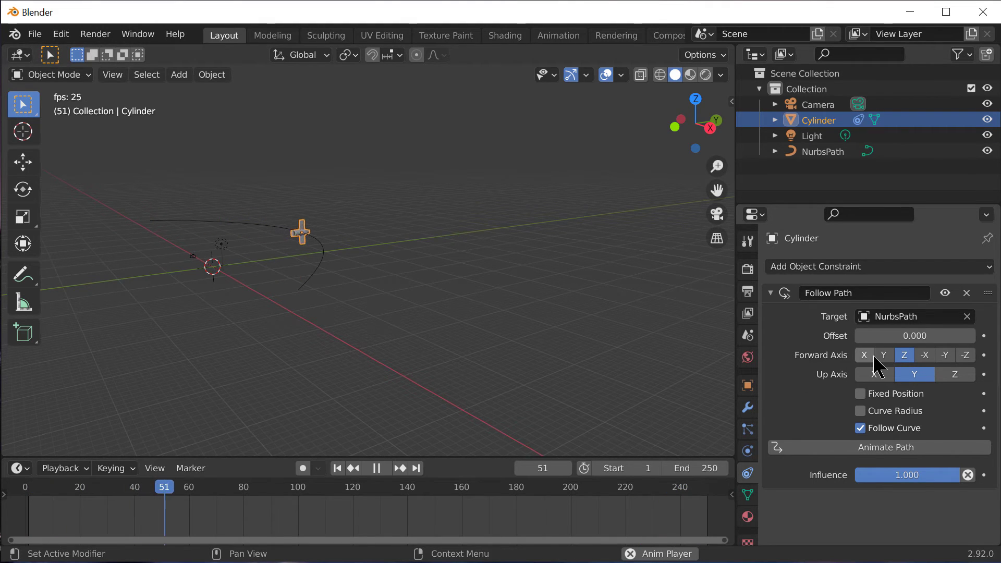
# - Set the aircraft's Follow Path constraint to forward axis X and up axis Z, and check its flight orientation along the path
pyautogui.click(954, 375)
pyautogui.click(864, 355)
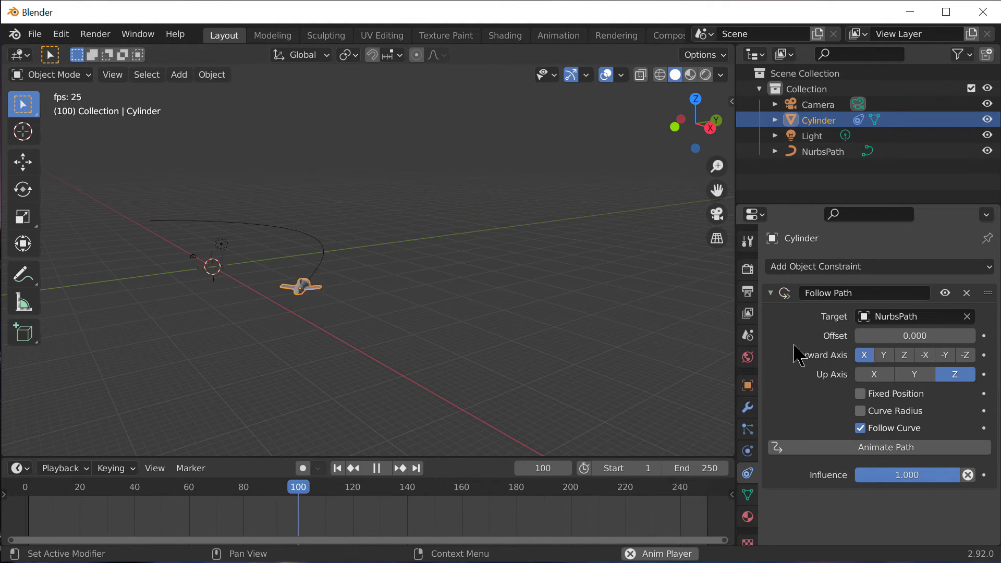
pyautogui.scroll(10, 595, 323)
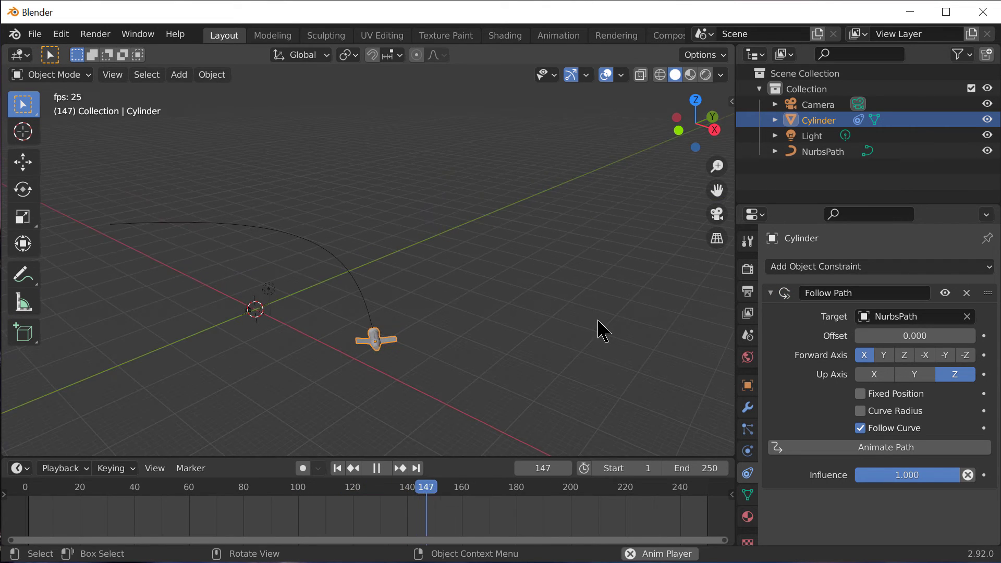
pyautogui.scroll(-10, 594, 305)
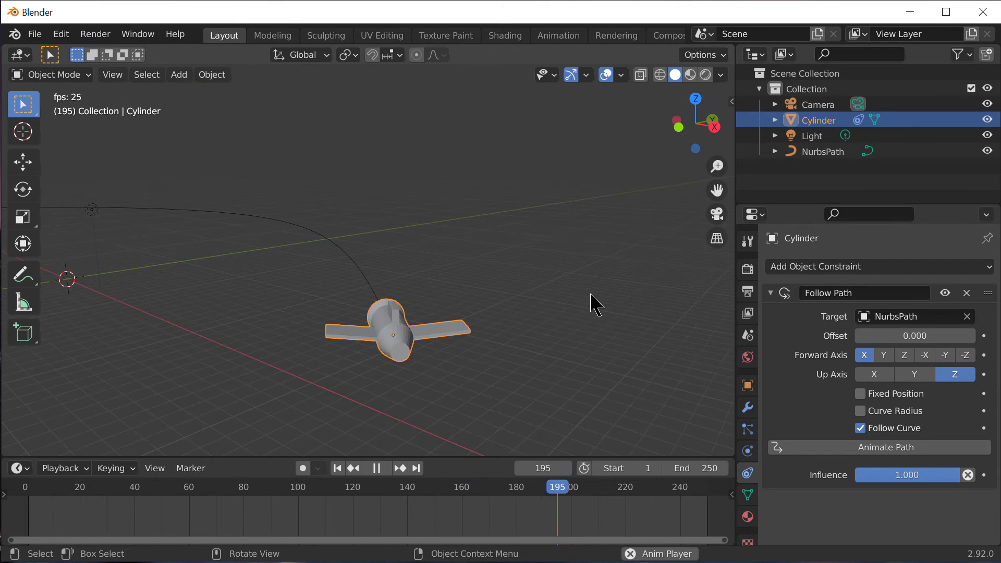
pyautogui.moveTo(600, 305); pyautogui.dragTo(608, 304, button='middle')
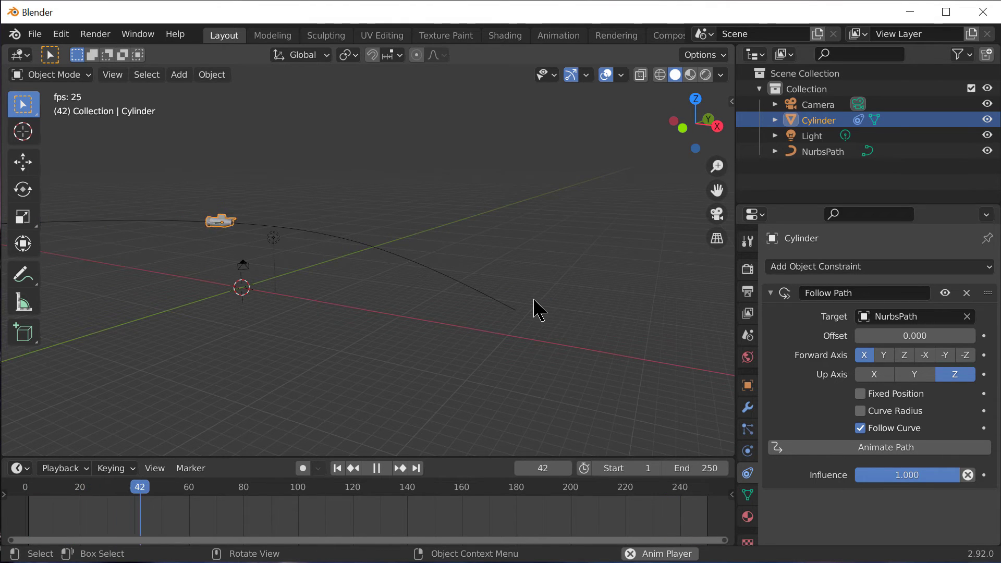
pyautogui.moveTo(531, 306); pyautogui.dragTo(459, 300, button='middle')
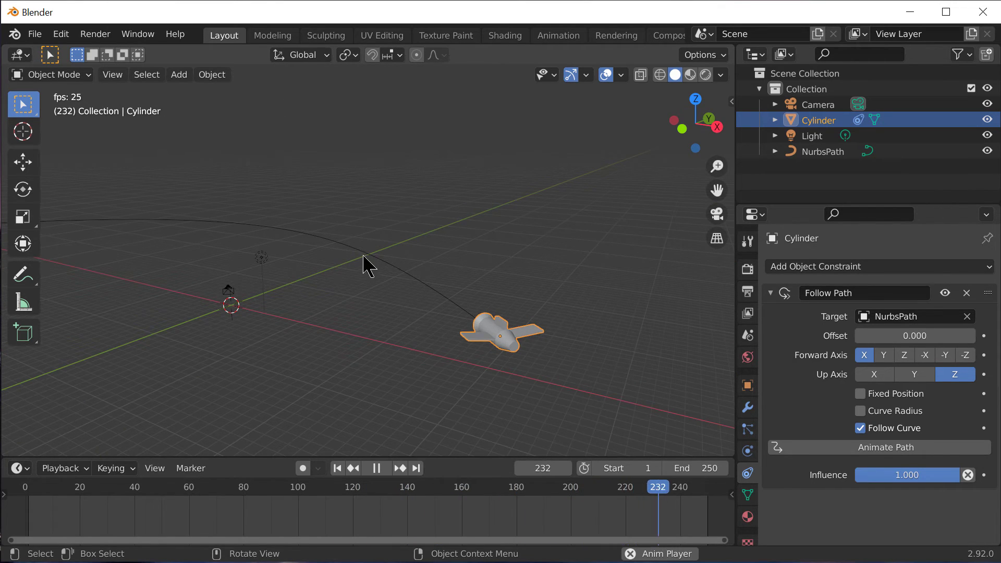
# - Reshape NurbsPath into a wave by raising its middle-right control point and lowering the next one, finishing in Object Mode
pyautogui.click(293, 231)
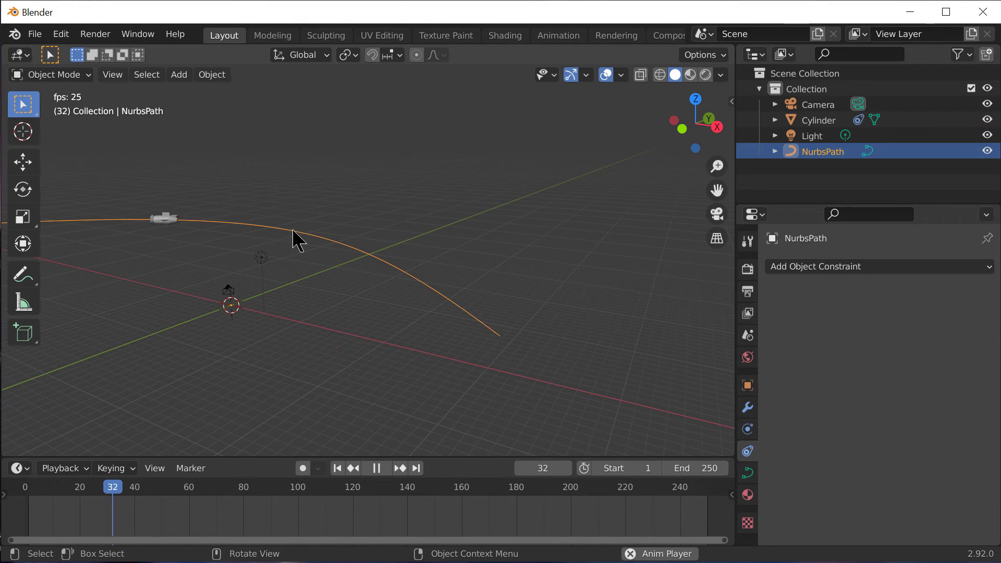
pyautogui.press('Tab')
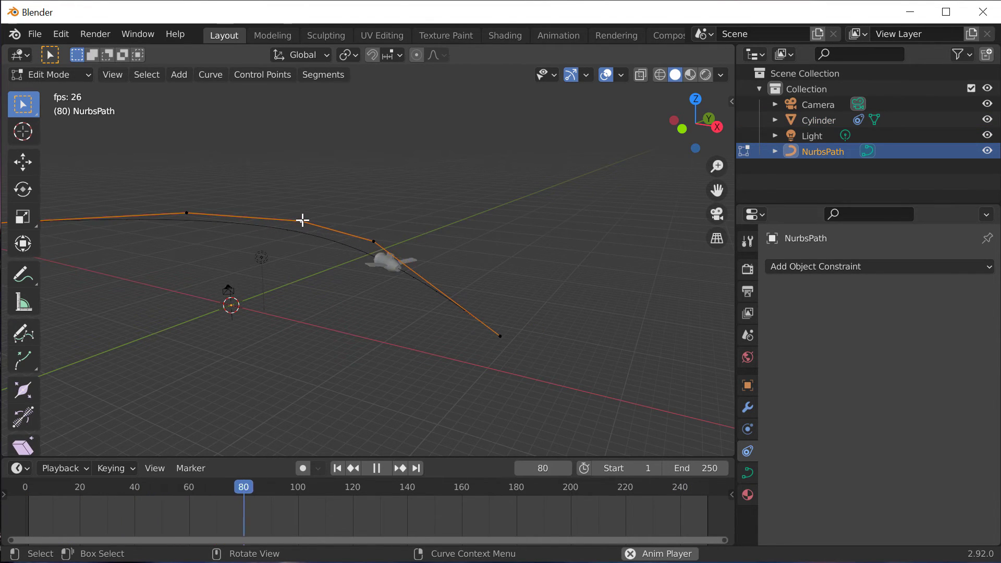
pyautogui.moveTo(302, 220); pyautogui.dragTo(293, 141)
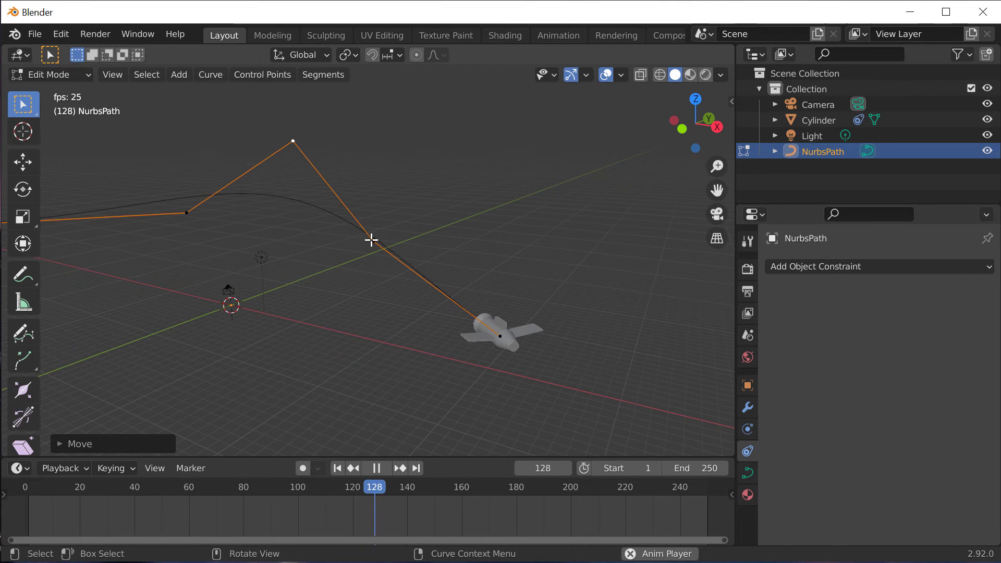
pyautogui.moveTo(371, 240); pyautogui.dragTo(328, 368)
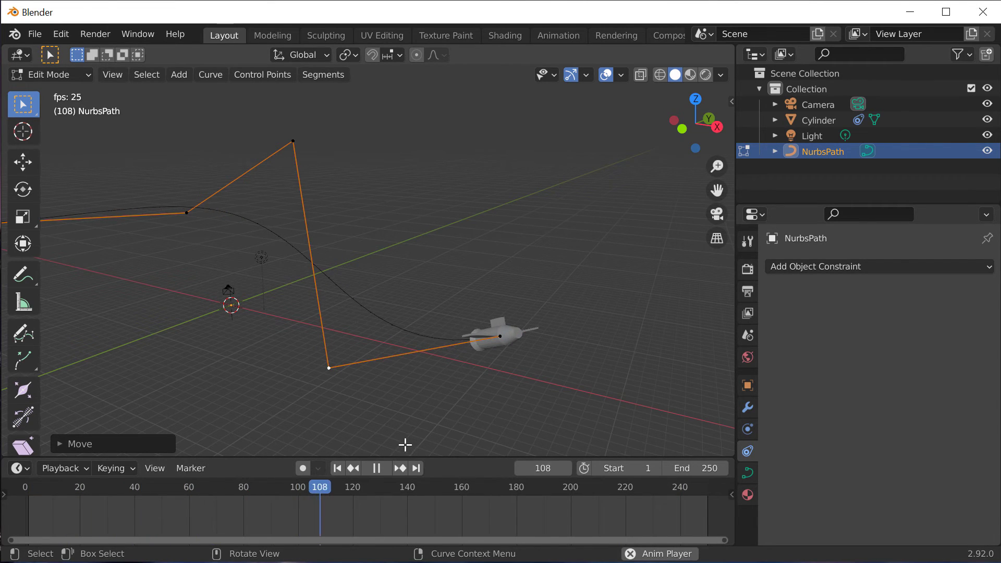
pyautogui.press('Tab')
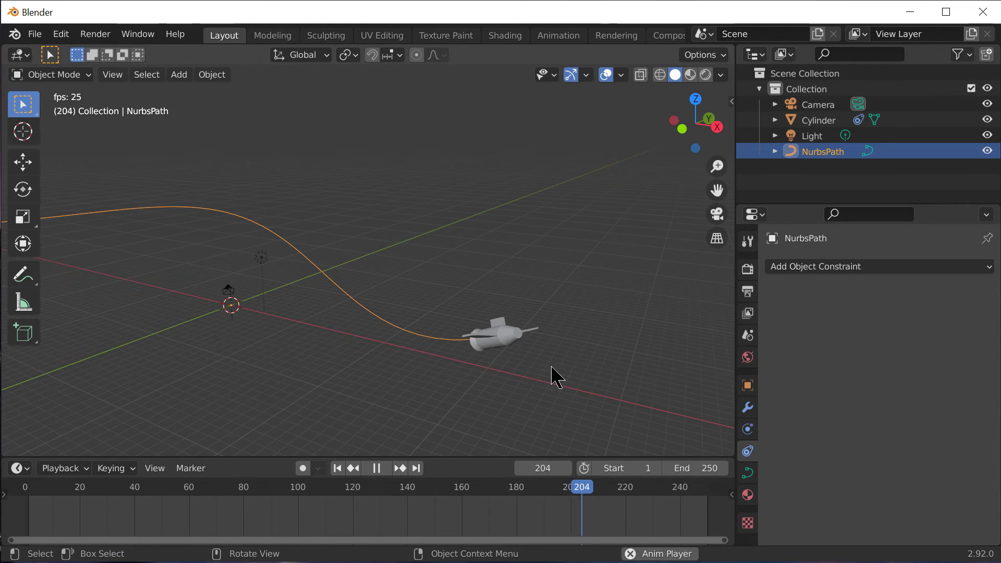
# - Set the Path Animation length of NurbsPath to 250 frames
pyautogui.click(749, 473)
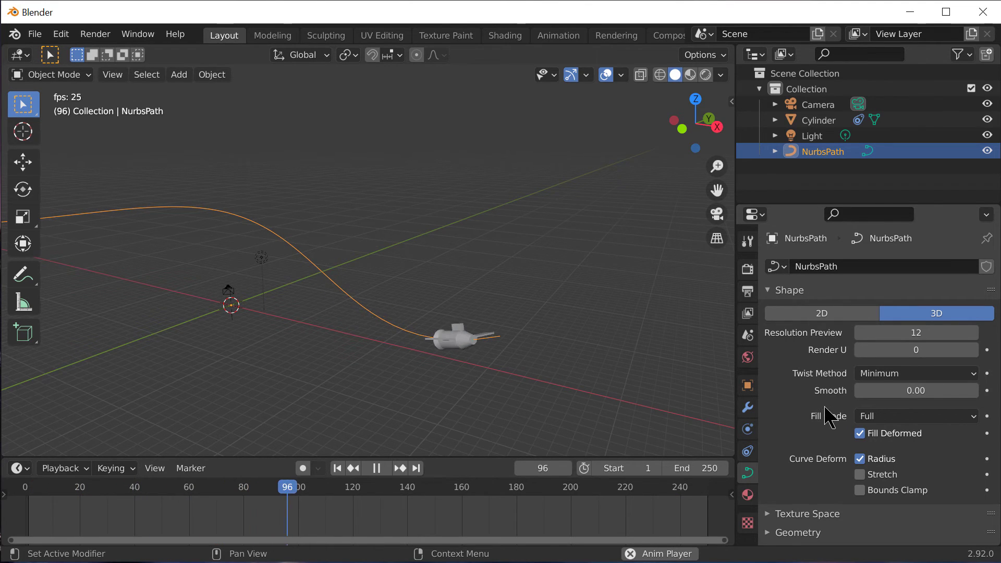
pyautogui.scroll(-3, 829, 419)
pyautogui.scroll(-1, 824, 427)
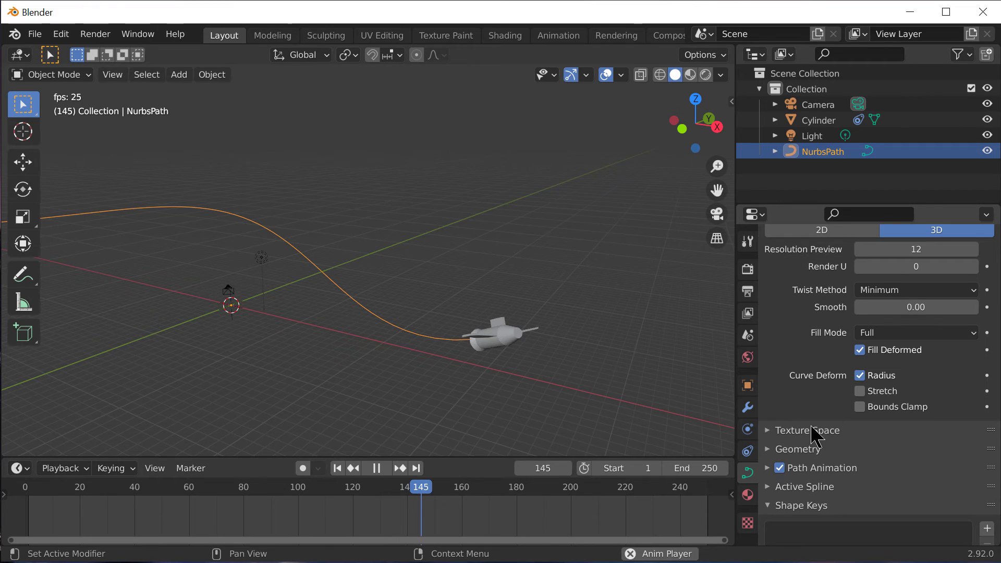
pyautogui.click(770, 473)
pyautogui.scroll(-3, 798, 474)
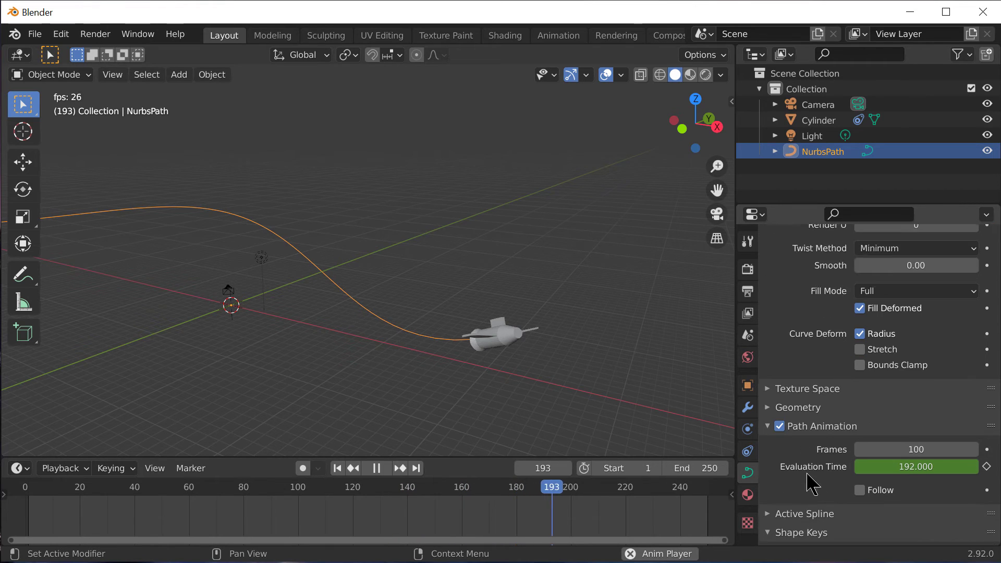
pyautogui.click(896, 429)
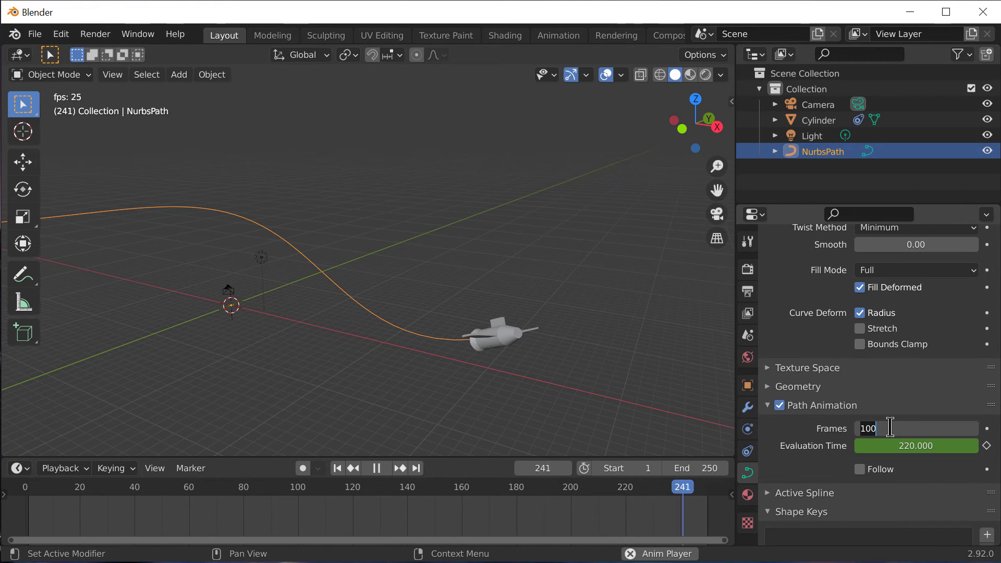
pyautogui.write('250')
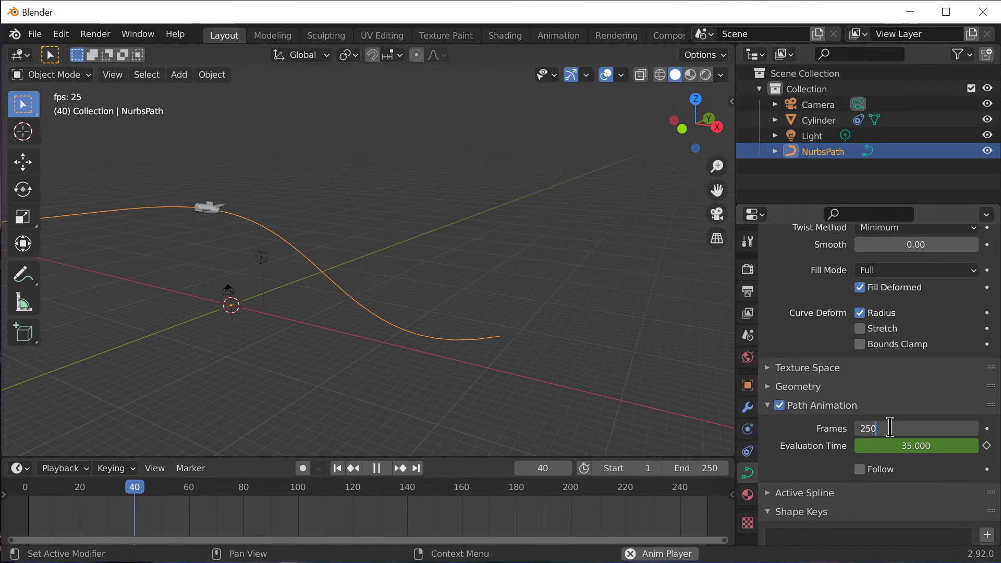
pyautogui.press('Return')
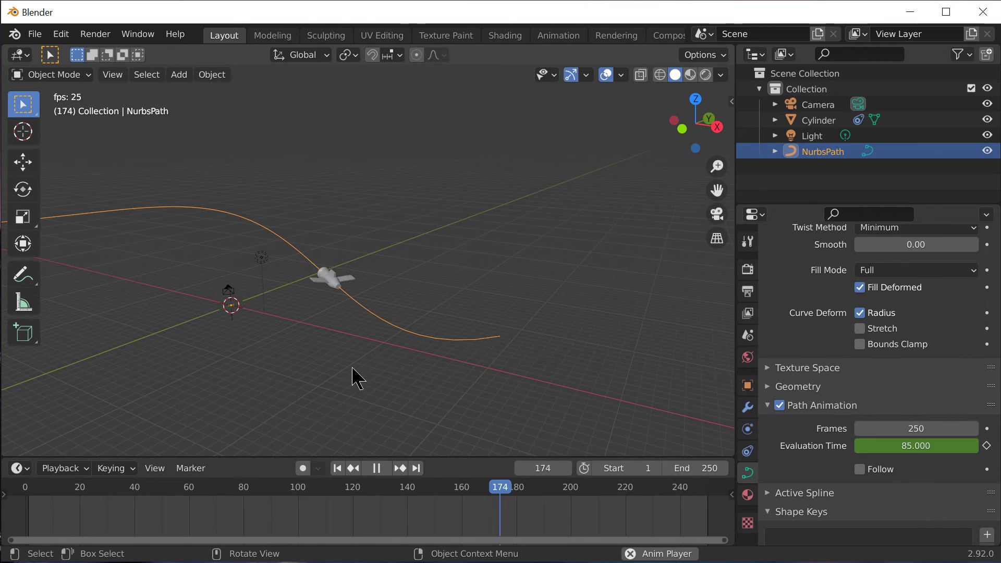
# - Select the aircraft and review its Follow Path constraint settings and its flight along the path from another angle
pyautogui.click(385, 319)
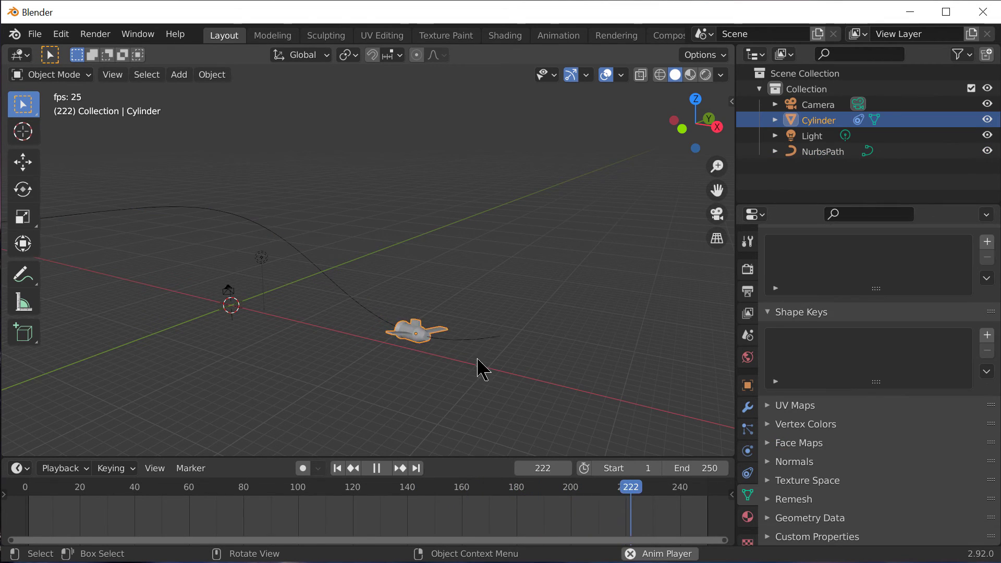
pyautogui.click(747, 472)
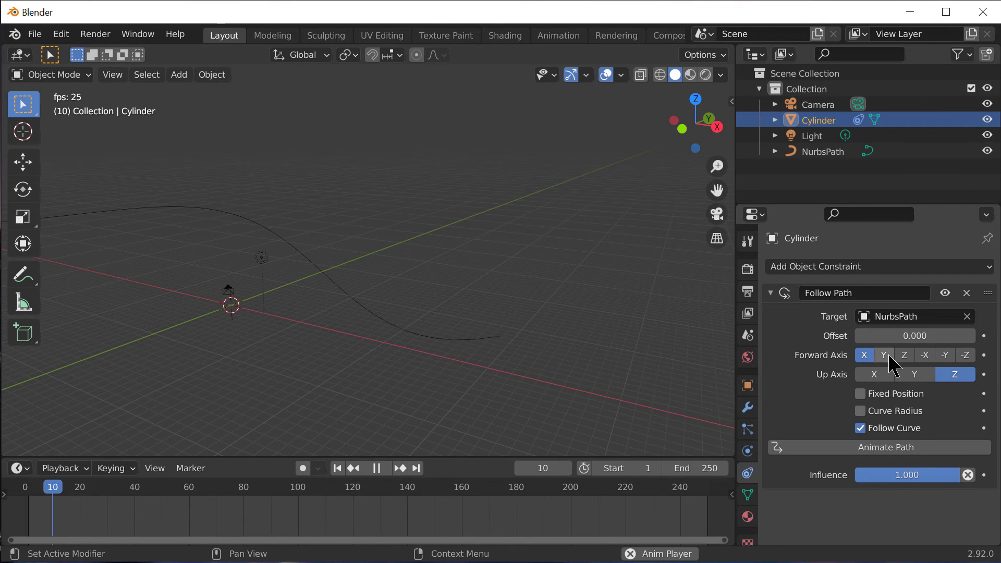
pyautogui.moveTo(567, 320); pyautogui.dragTo(496, 335, button='middle')
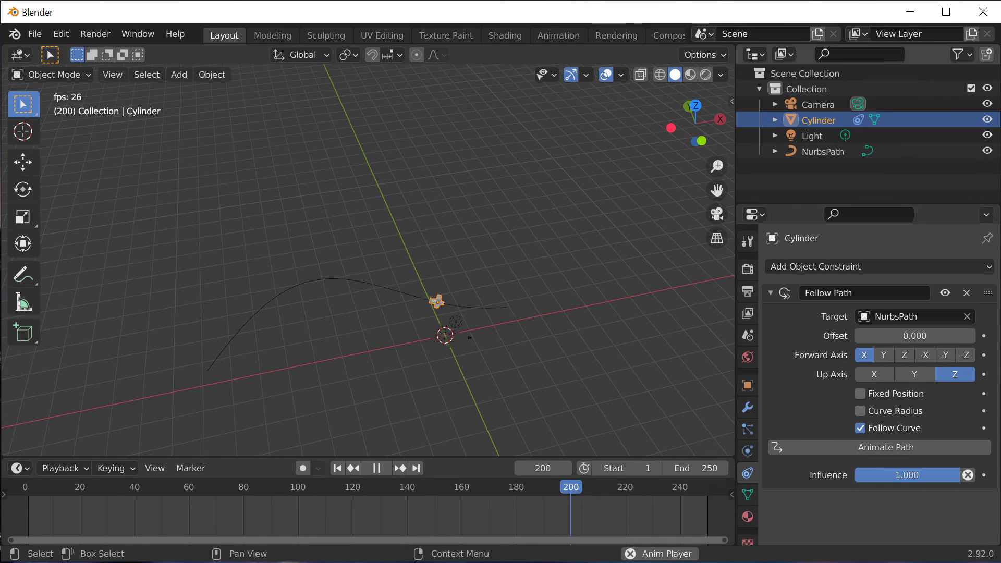
# - Hide the aircraft in the viewport and add a Follow Path constraint to the camera
pyautogui.click(987, 120)
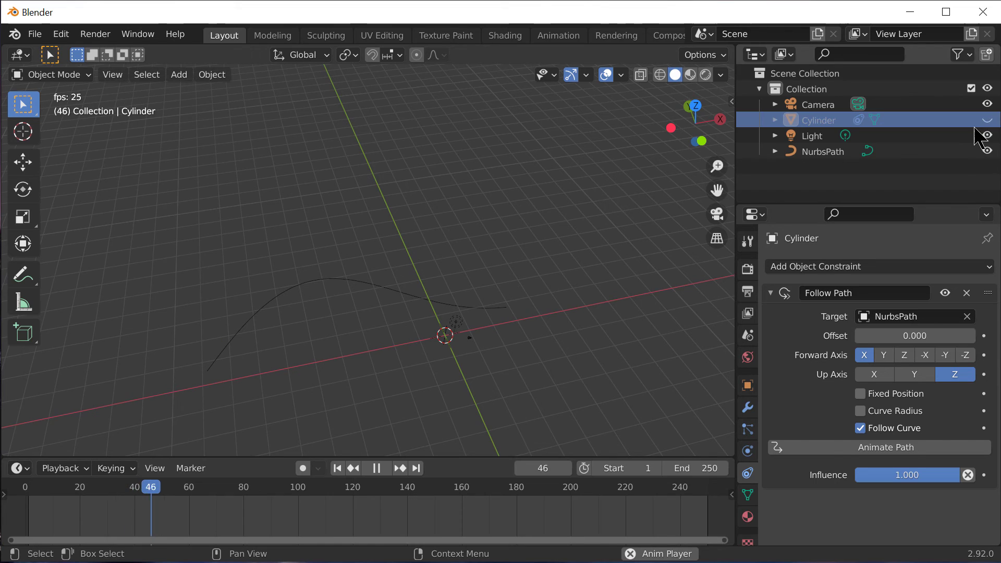
pyautogui.click(817, 106)
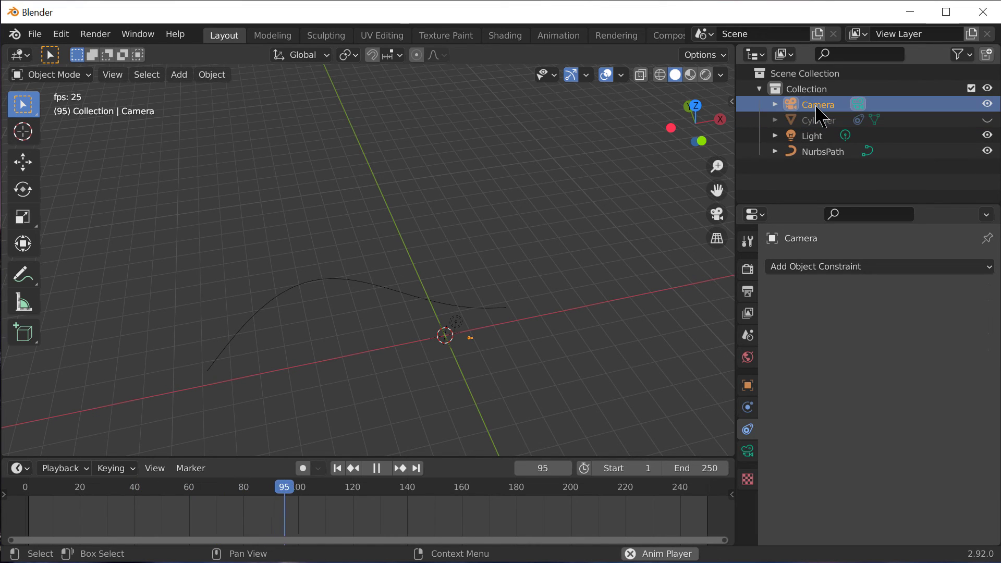
pyautogui.click(799, 269)
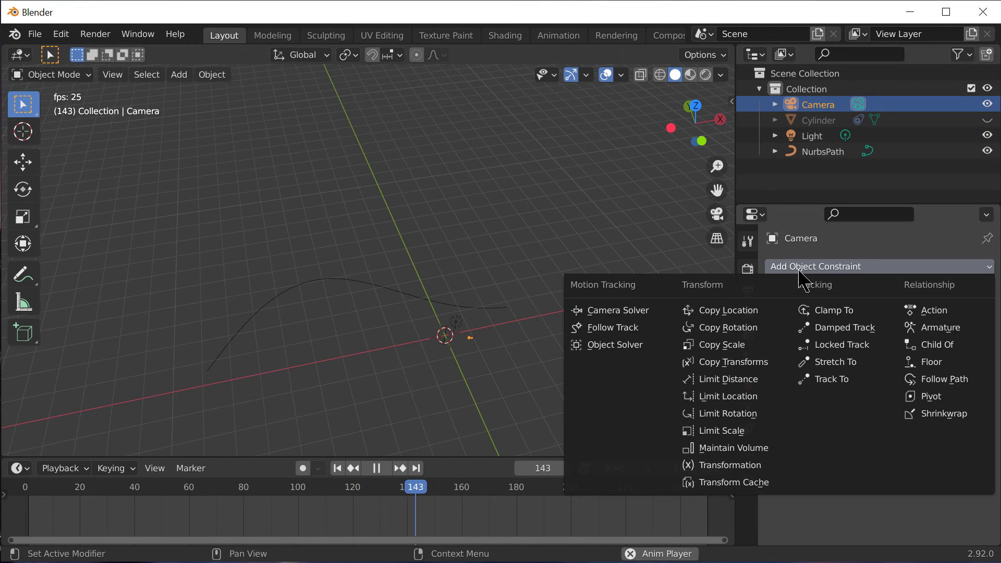
pyautogui.click(930, 380)
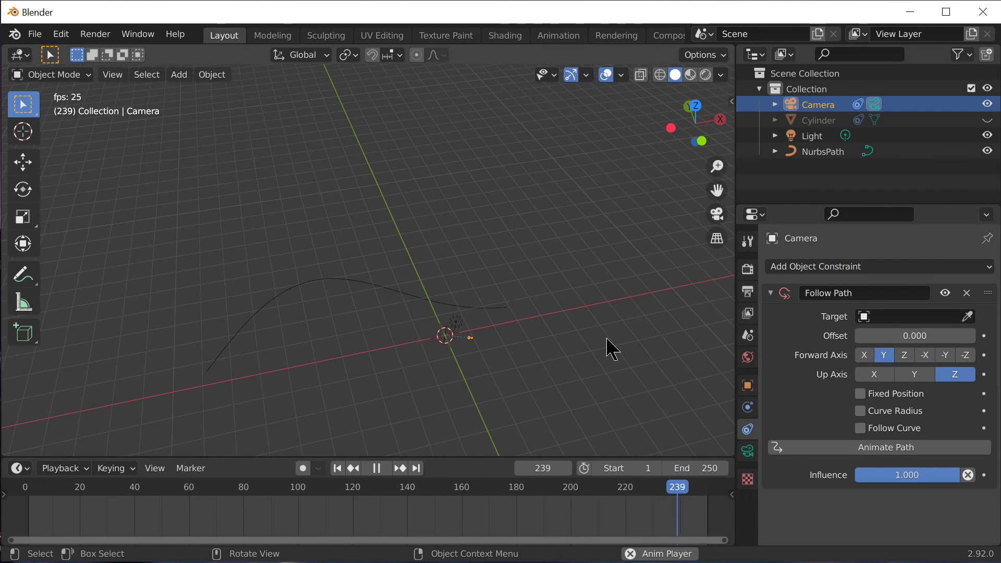
# - Animate the path in the camera's Follow Path constraint with Fixed Position enabled, and stop playback at frame 0
pyautogui.moveTo(608, 345); pyautogui.dragTo(540, 323, button='middle')
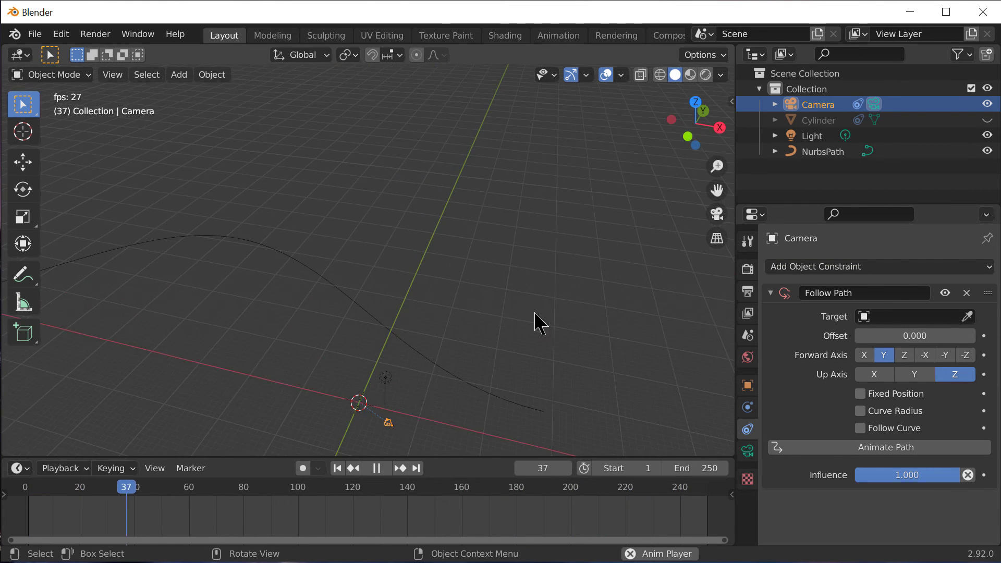
pyautogui.moveTo(421, 316); pyautogui.dragTo(436, 264, button='middle')
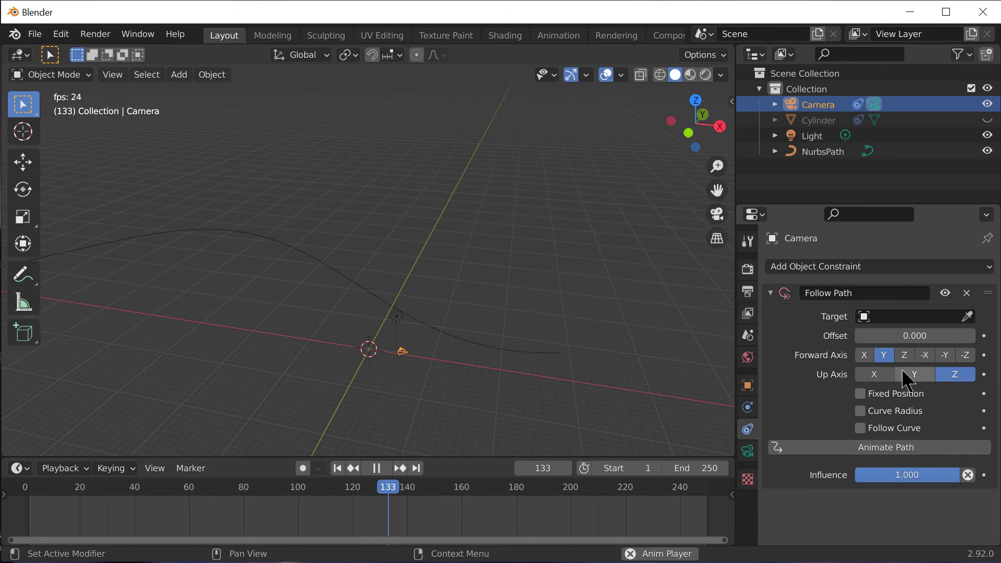
pyautogui.click(896, 394)
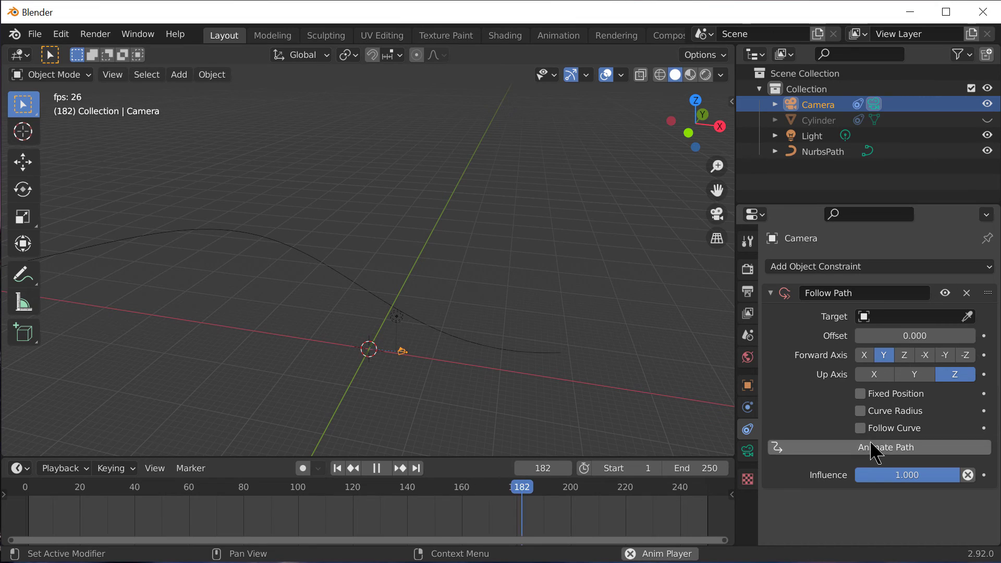
pyautogui.click(872, 445)
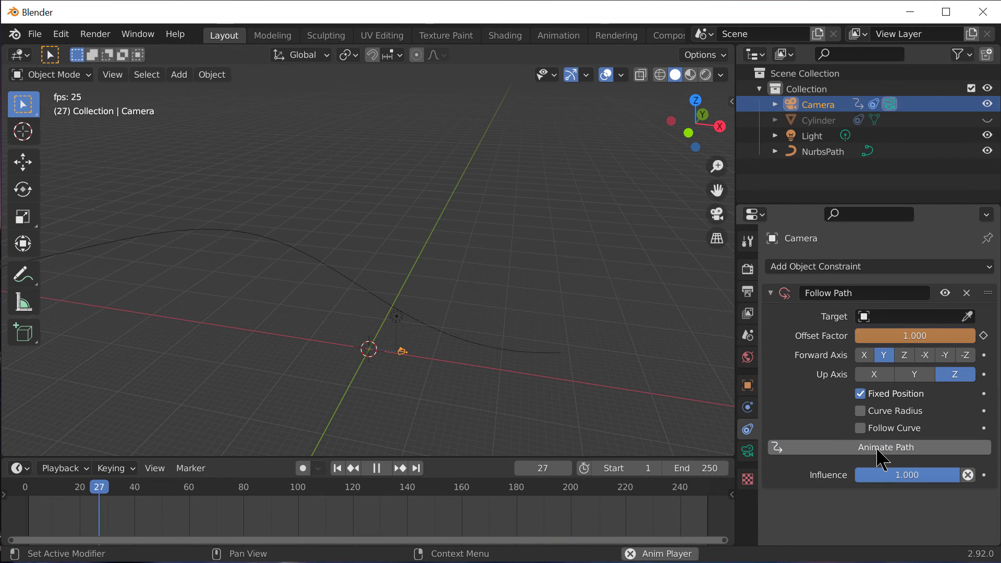
pyautogui.click(877, 448)
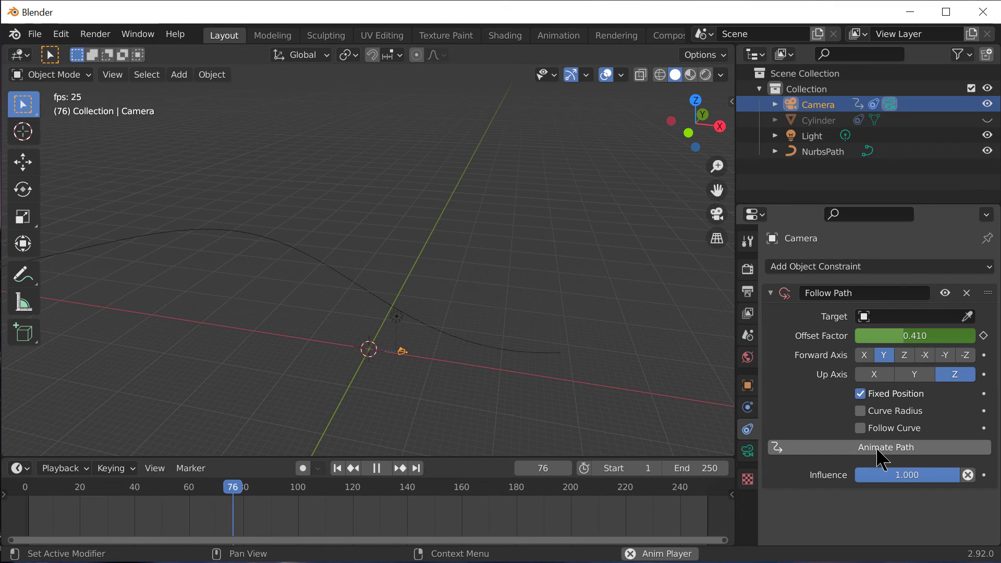
pyautogui.click(877, 449)
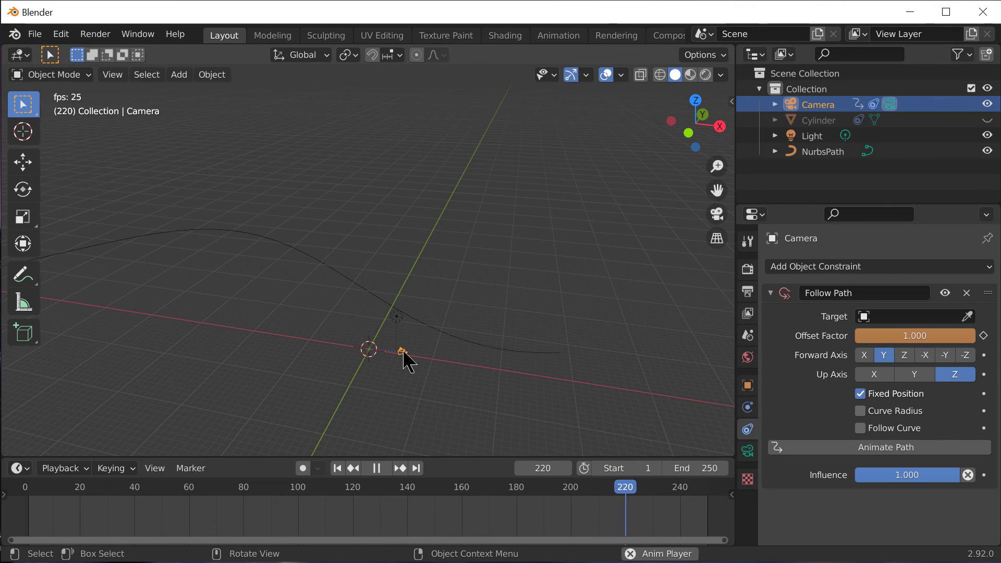
pyautogui.click(376, 468)
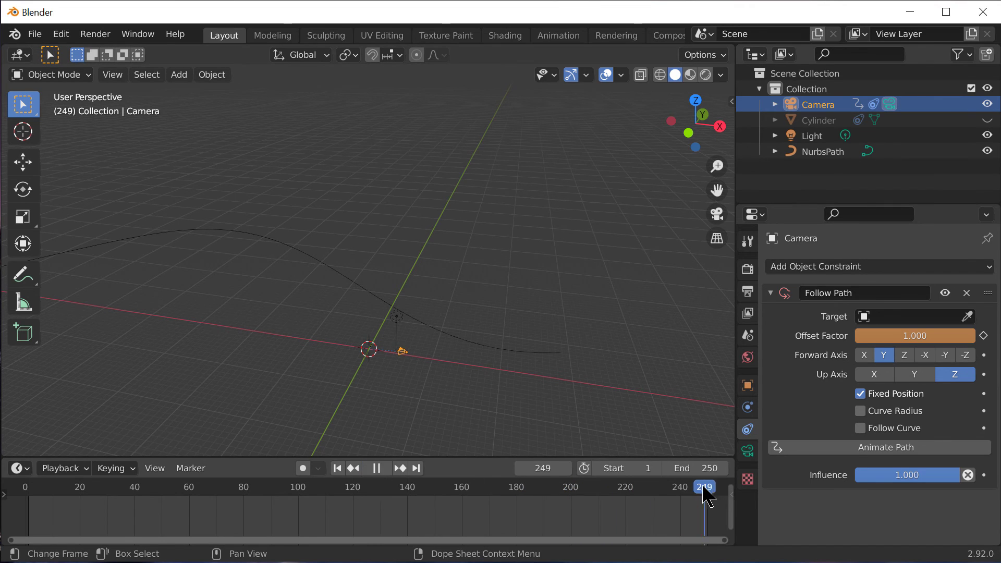
pyautogui.moveTo(359, 453); pyautogui.dragTo(10, 475)
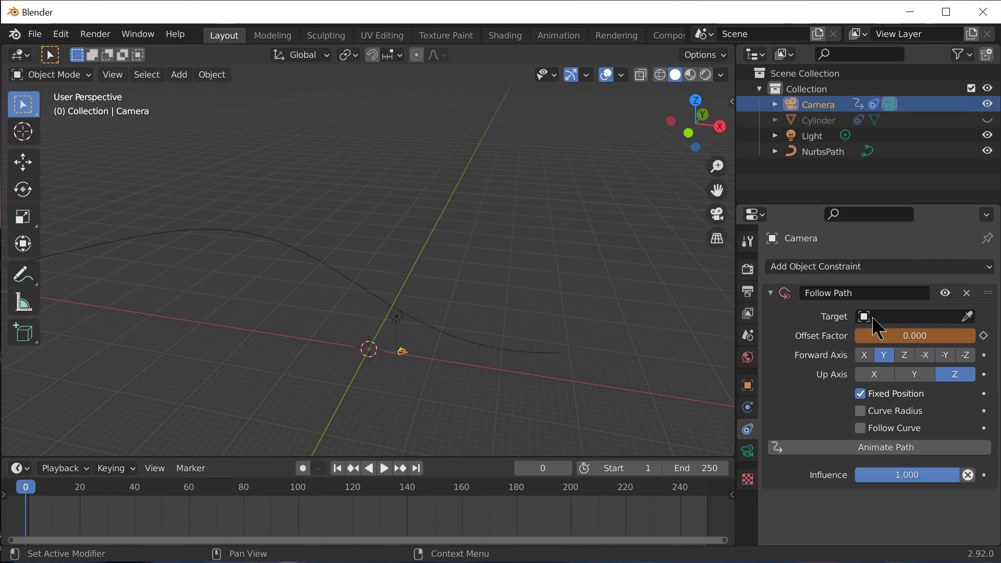
# - Show the camera's transform values and set its X, Y and Z location to 0 m
pyautogui.click(404, 352)
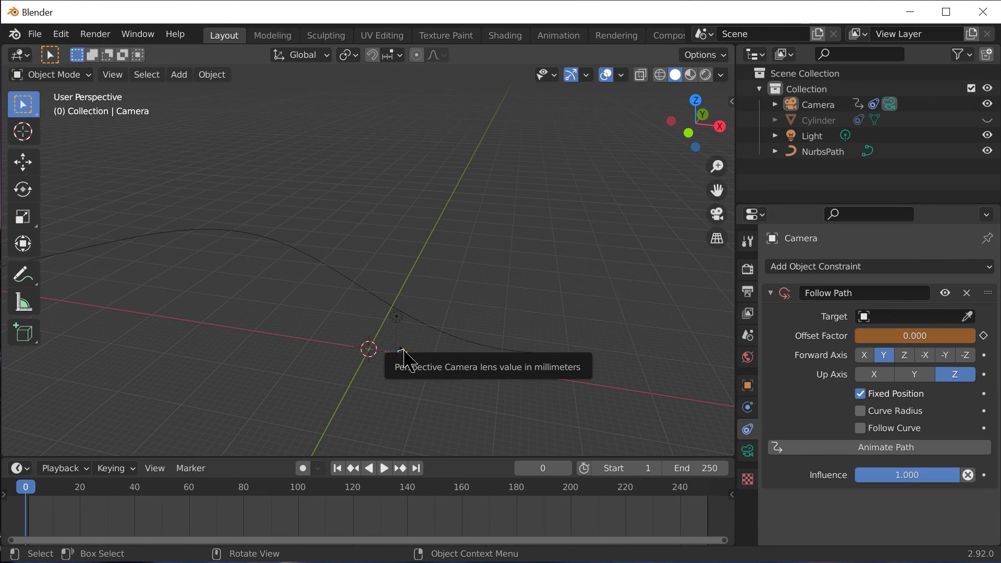
pyautogui.click(403, 351)
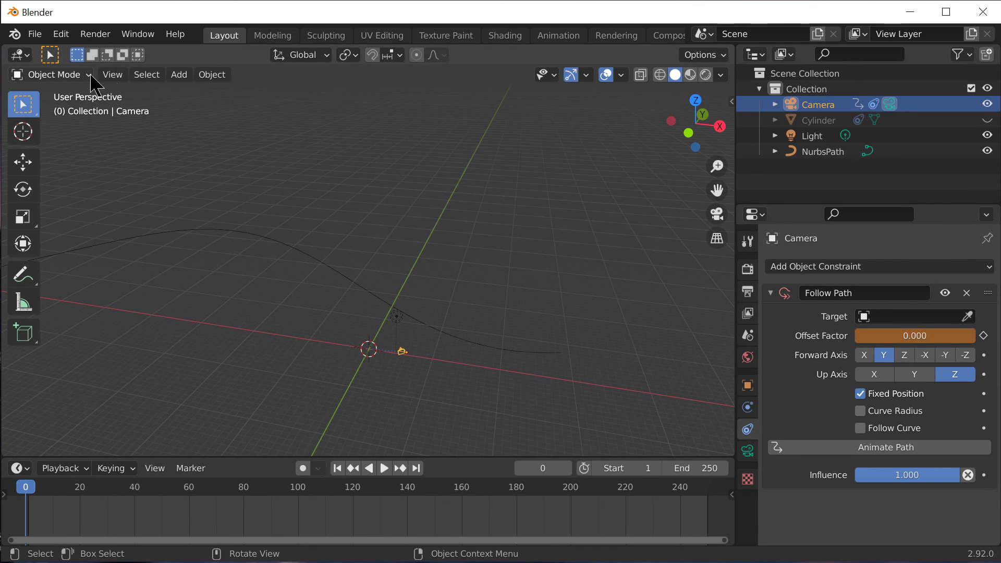
pyautogui.click(112, 75)
pyautogui.click(126, 107)
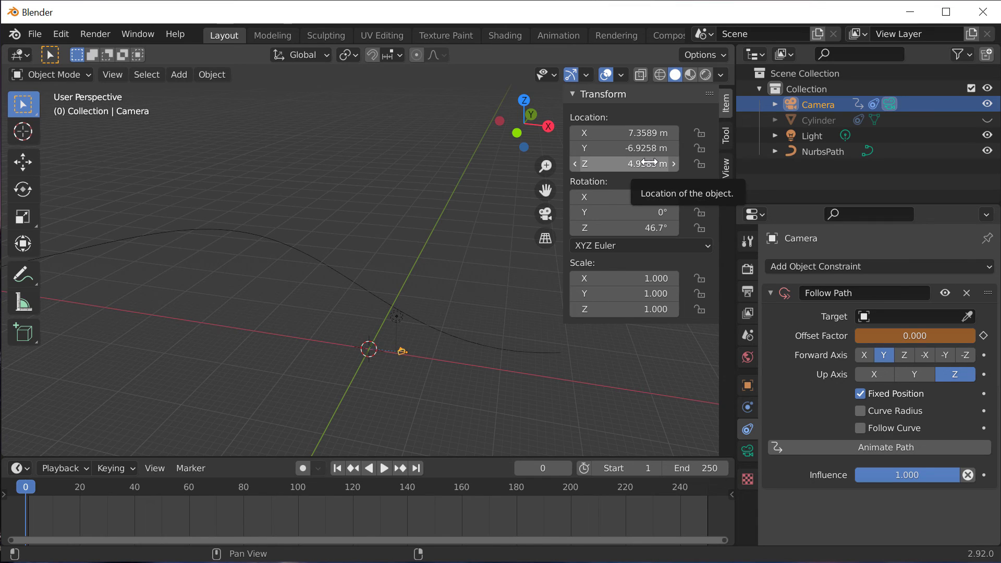
pyautogui.click(624, 133)
pyautogui.write('0')
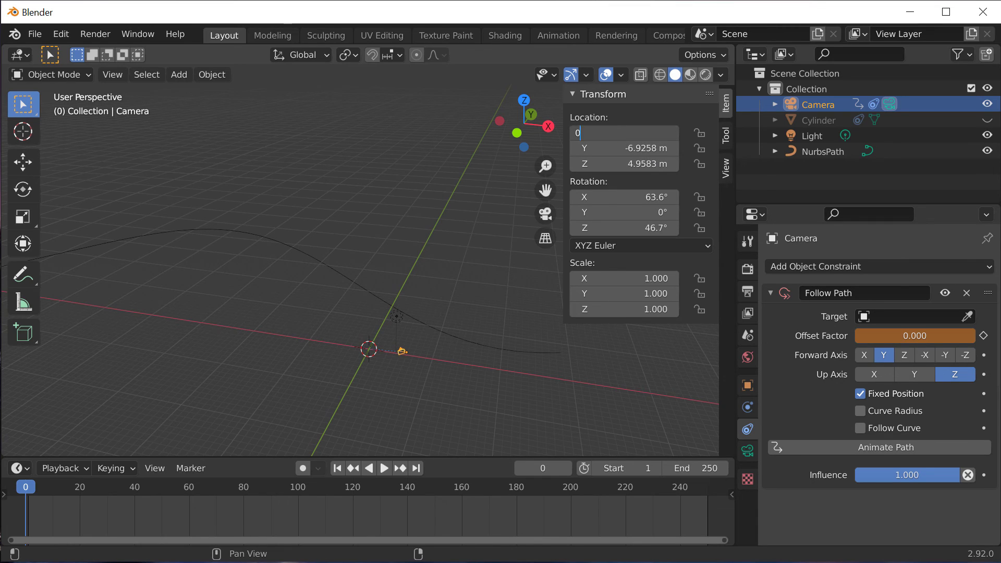
pyautogui.press('Return')
pyautogui.click(641, 148)
pyautogui.write('0')
pyautogui.press('Return')
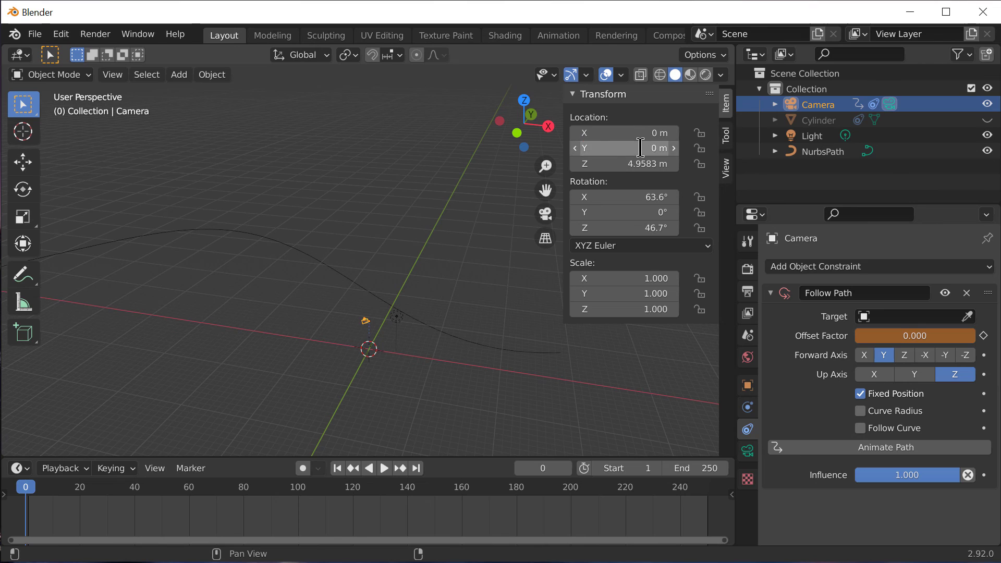
pyautogui.click(640, 164)
pyautogui.write('0')
pyautogui.press('Return')
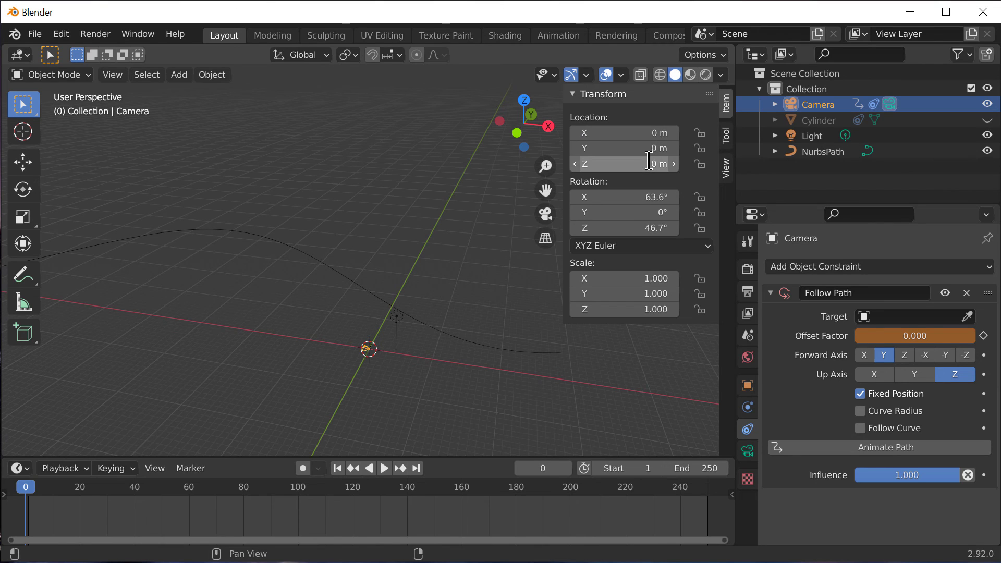
# - Set the camera's X and Z rotation to 0°
pyautogui.click(645, 197)
pyautogui.write('0')
pyautogui.press('Return')
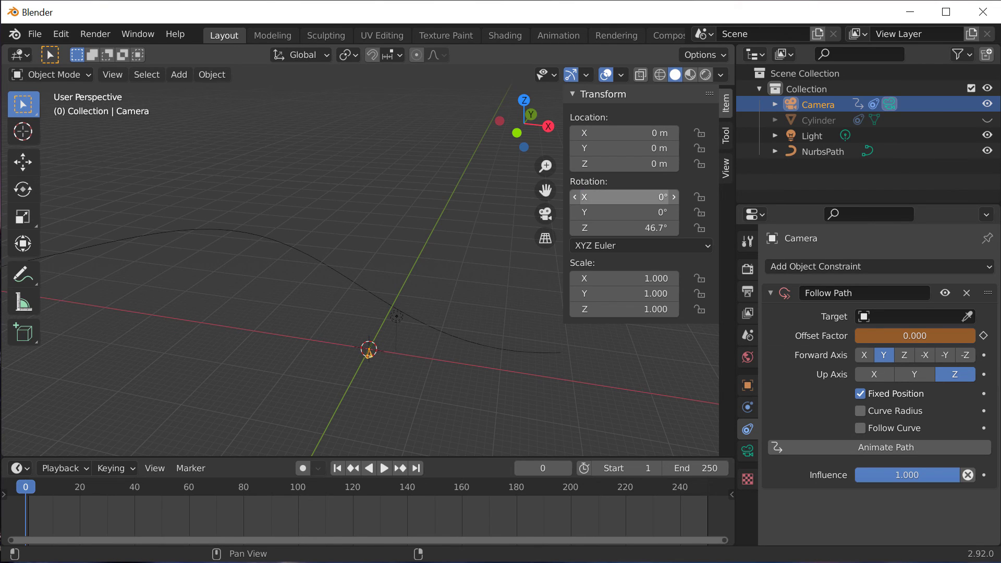
pyautogui.click(631, 230)
pyautogui.write('0')
pyautogui.press('Return')
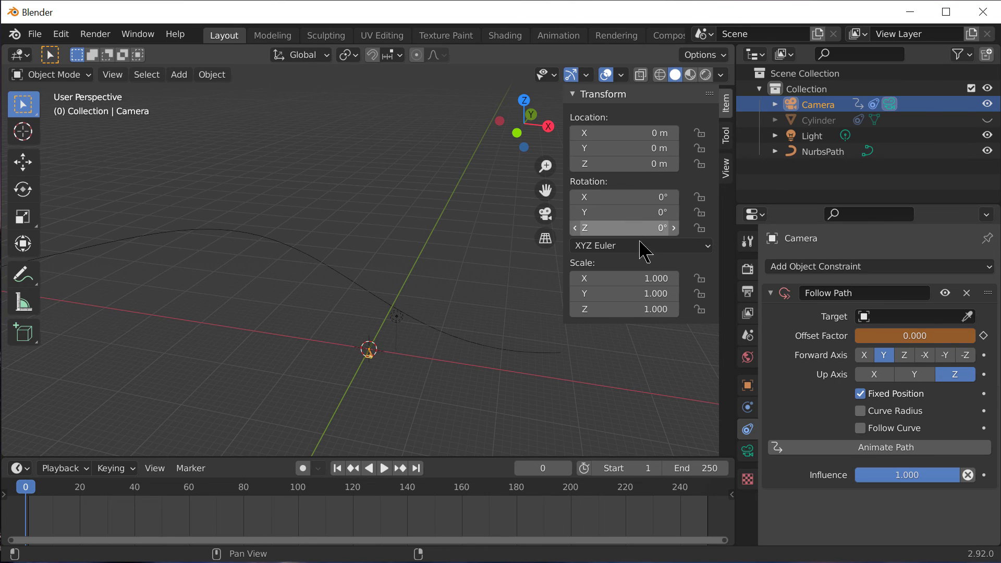
# - Reselect the camera at the origin and enable Follow Curve in its Follow Path constraint
pyautogui.click(574, 376)
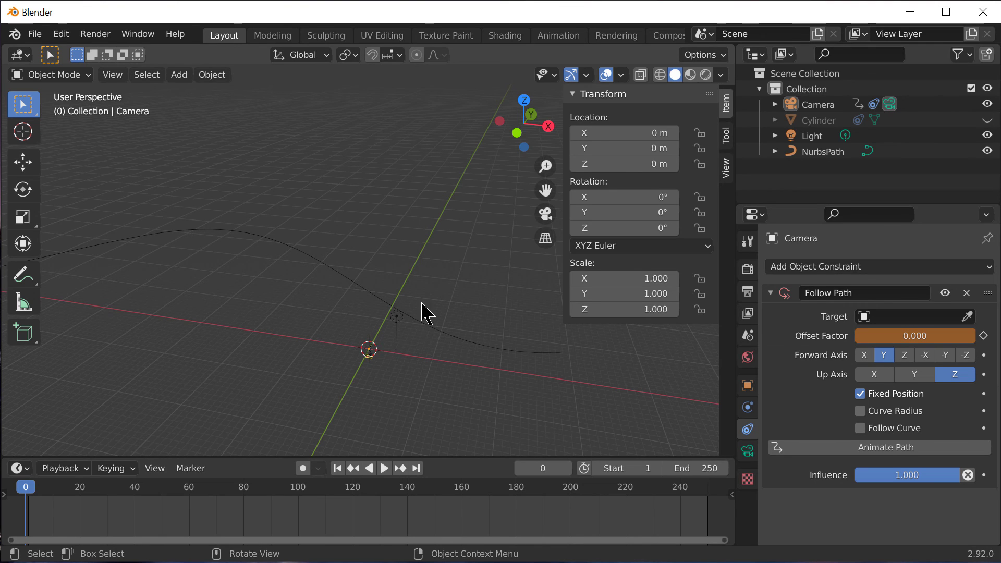
pyautogui.click(375, 354)
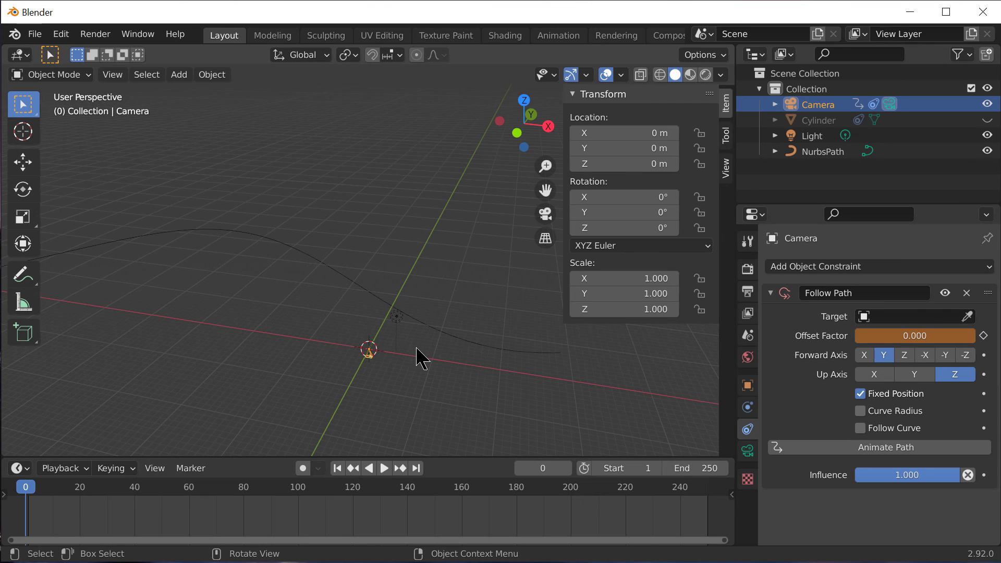
pyautogui.press('KP_Decimal')
pyautogui.scroll(-3, 454, 351)
pyautogui.moveTo(484, 308); pyautogui.dragTo(489, 344, button='middle')
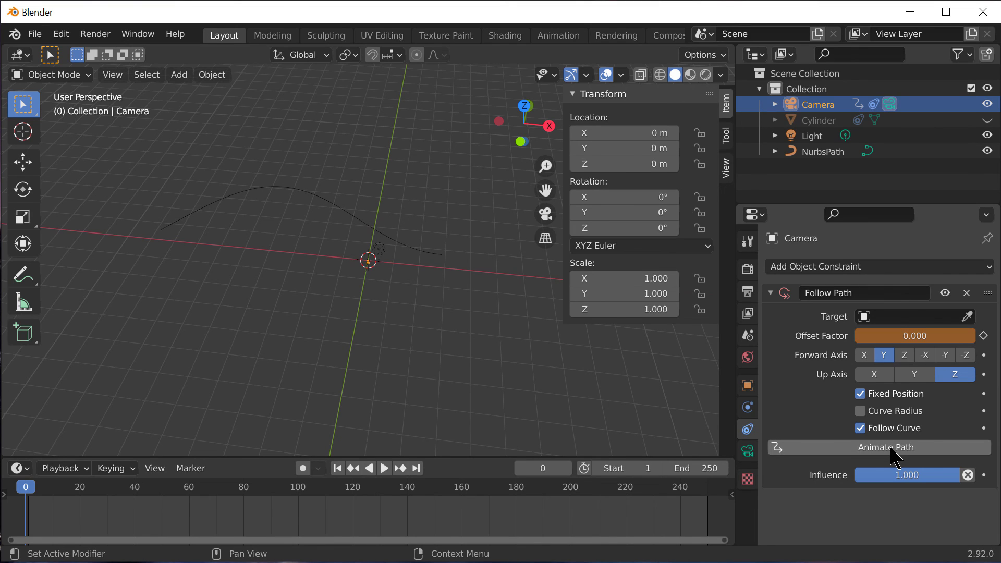
pyautogui.click(893, 398)
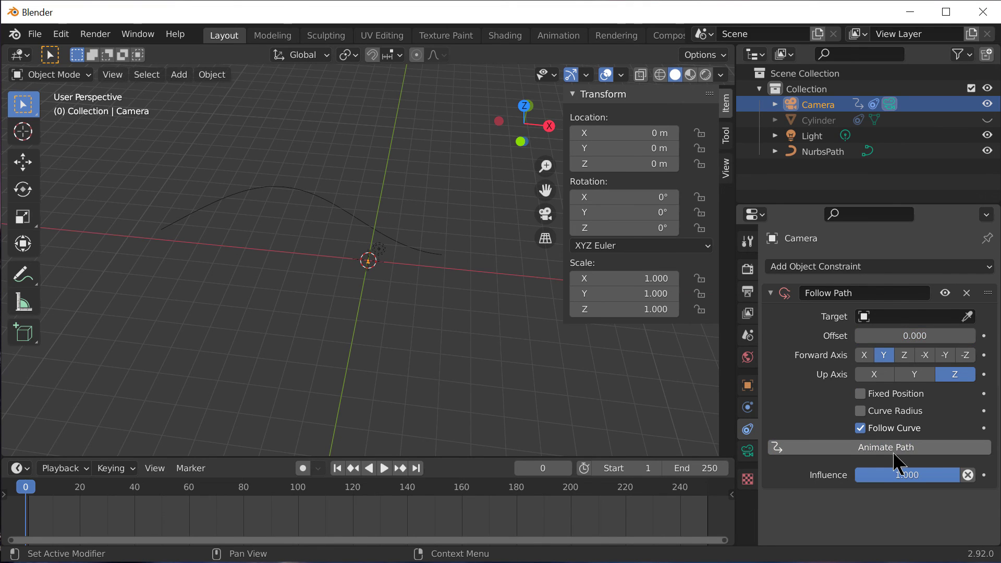
pyautogui.hotkey('ctrl', 'z')
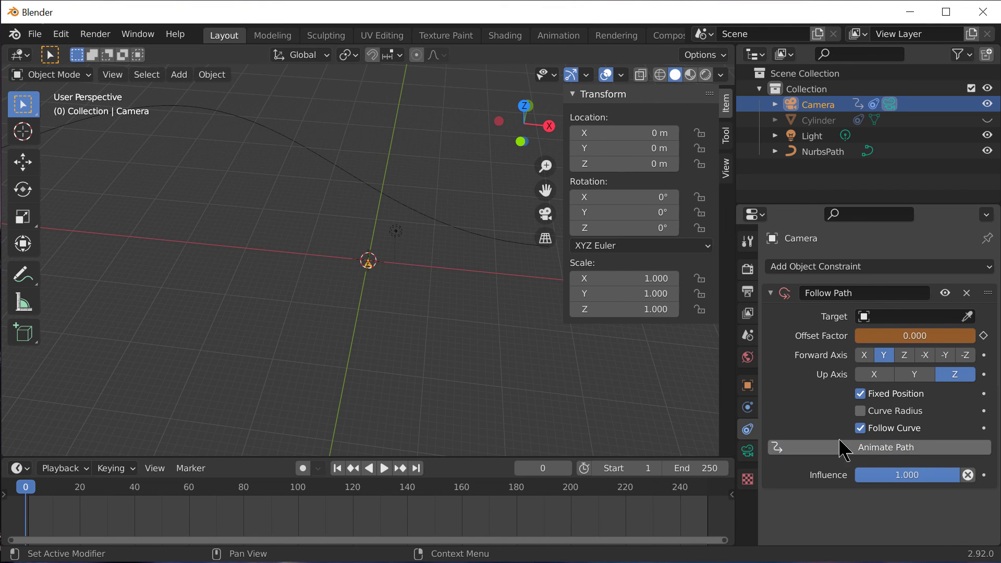
# - Set NurbsPath as the target of the camera's Follow Path constraint and animate the path
pyautogui.click(887, 316)
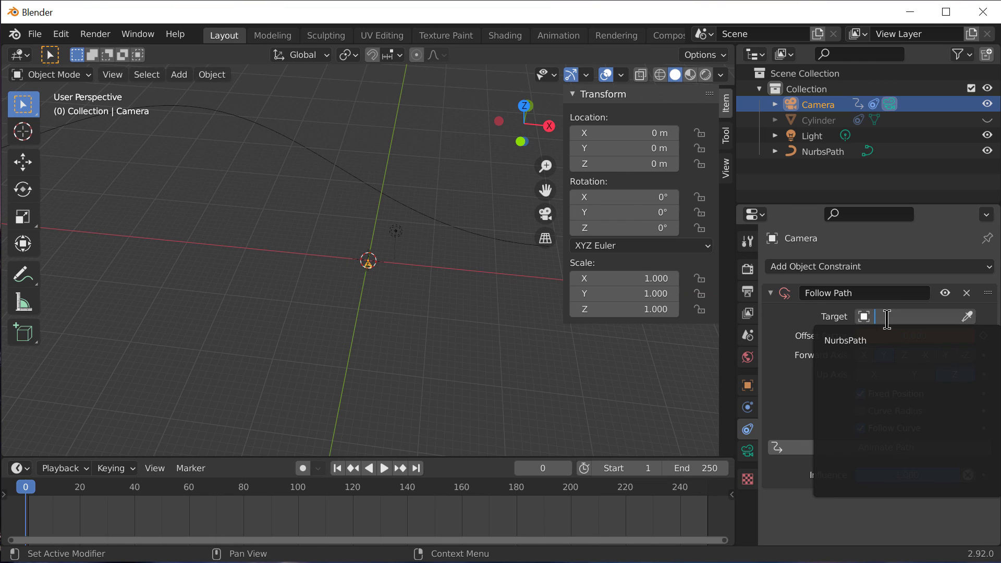
pyautogui.click(857, 341)
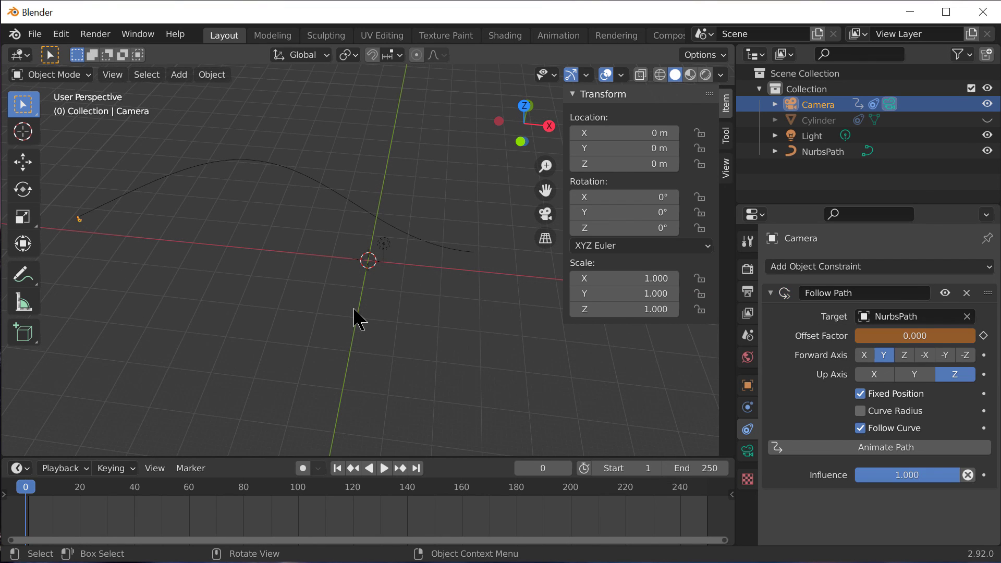
pyautogui.click(855, 449)
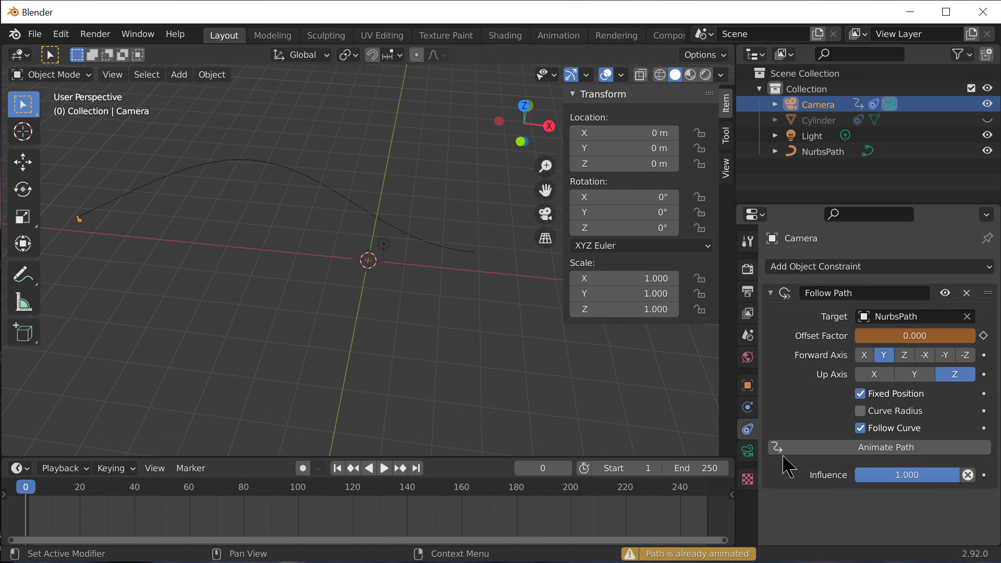
# - Play the animation and examine the camera's orientation along the path from several angles
pyautogui.click(384, 469)
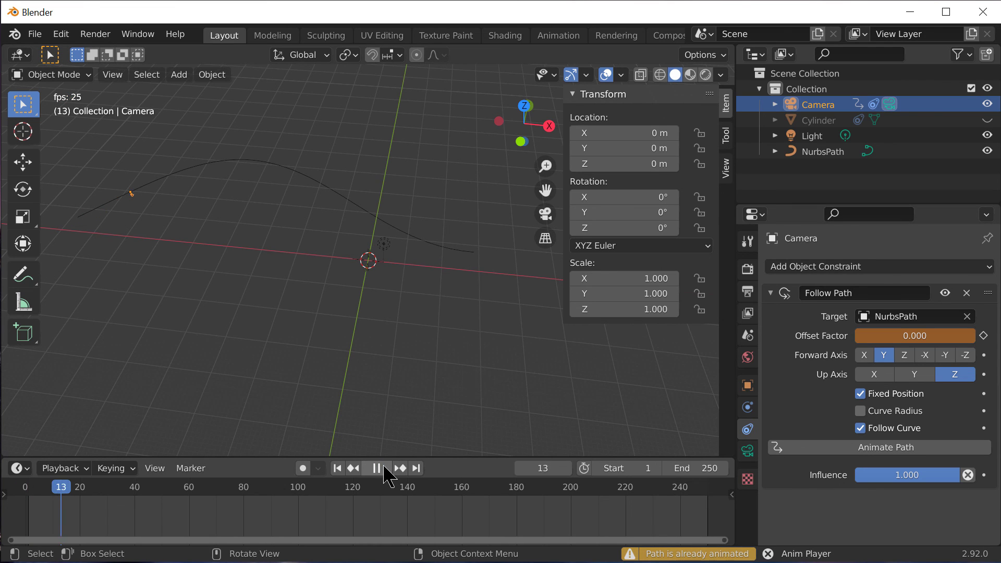
pyautogui.moveTo(346, 331); pyautogui.dragTo(257, 317, button='middle')
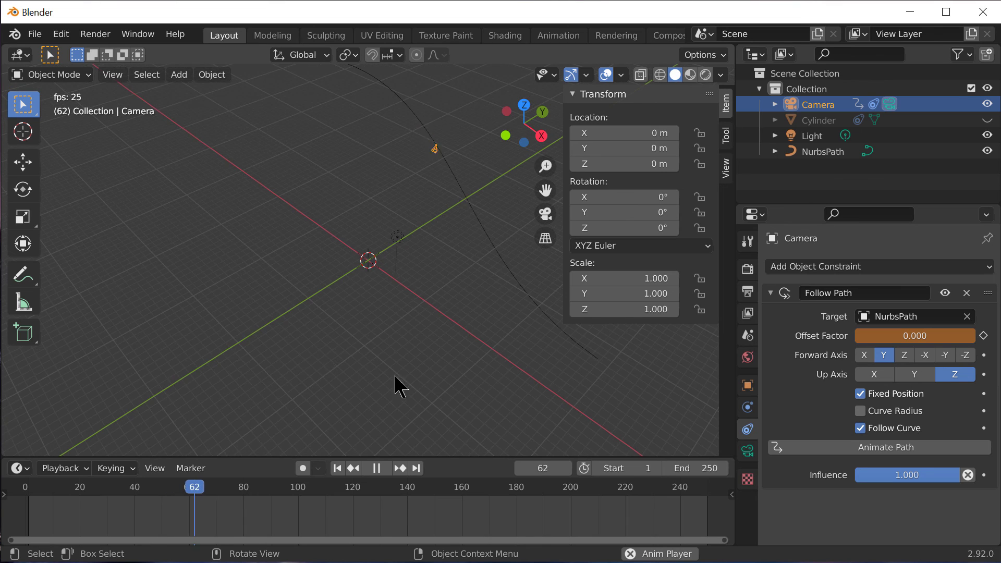
pyautogui.moveTo(456, 371); pyautogui.dragTo(396, 315, button='middle')
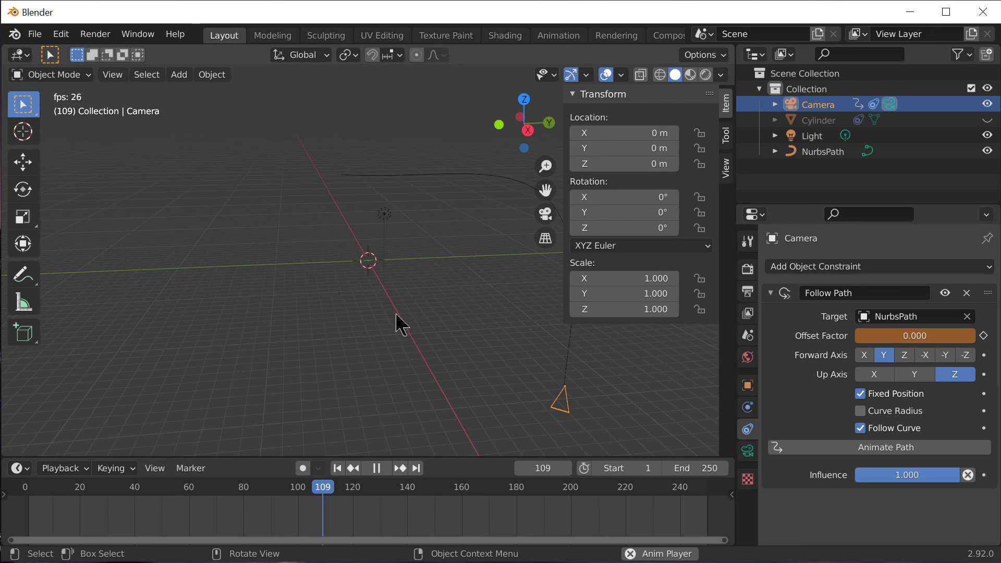
pyautogui.scroll(-1, 459, 358)
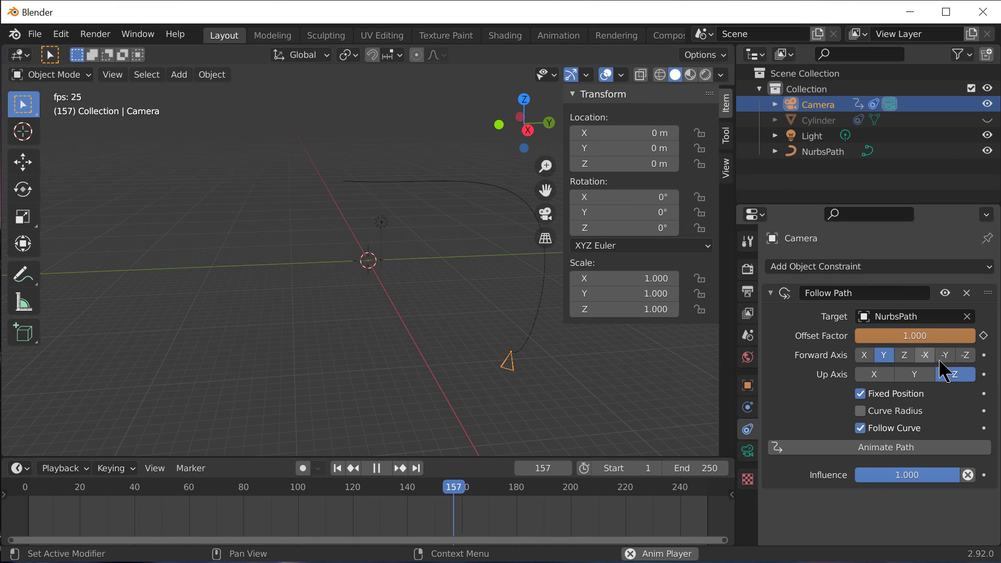
# - Set the camera constraint's Forward Axis to -Z and Up Axis to Y, and check its orientation along the path during playback
pyautogui.click(877, 377)
pyautogui.click(913, 376)
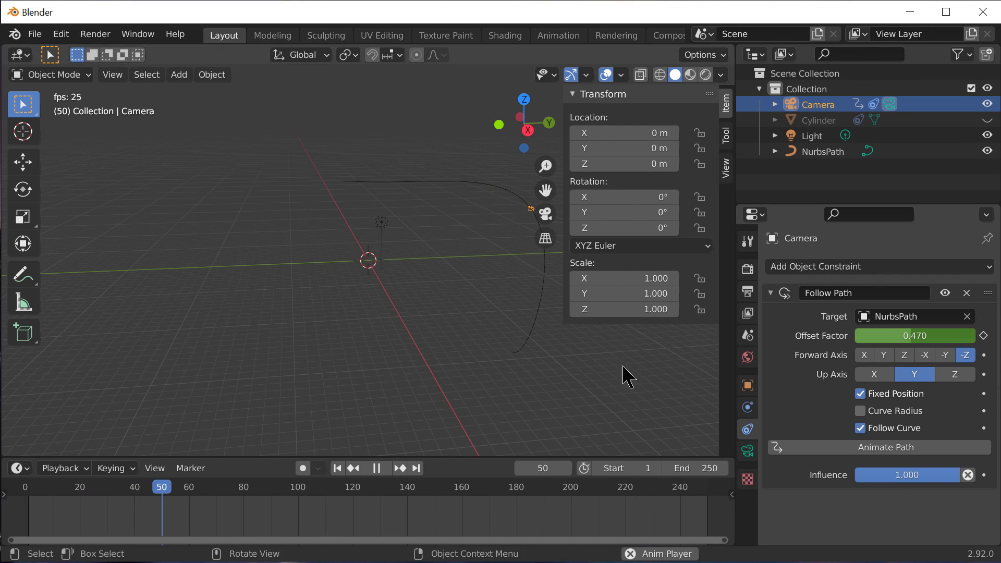
pyautogui.moveTo(609, 372); pyautogui.dragTo(280, 344, button='middle')
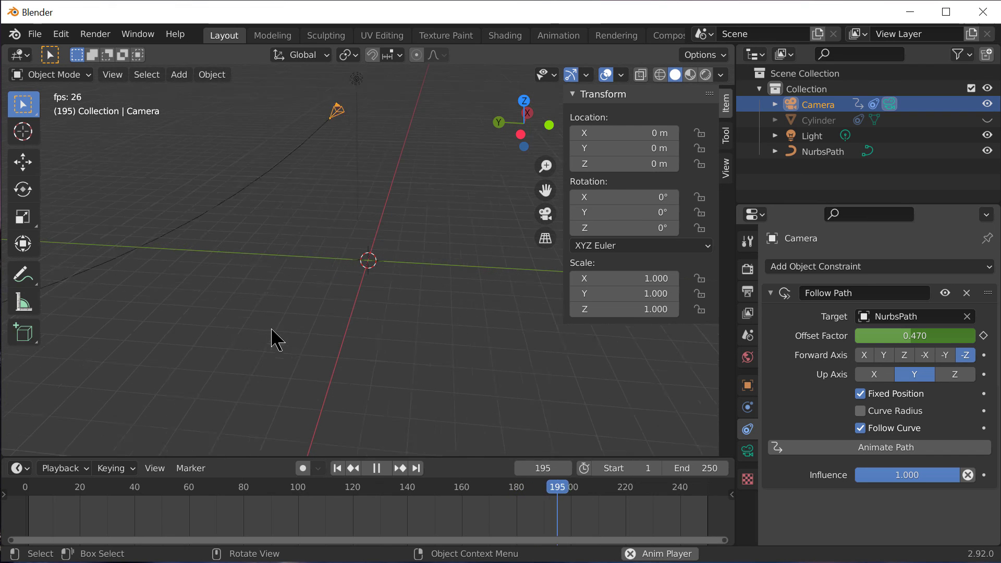
pyautogui.moveTo(283, 270); pyautogui.dragTo(208, 302, button='middle')
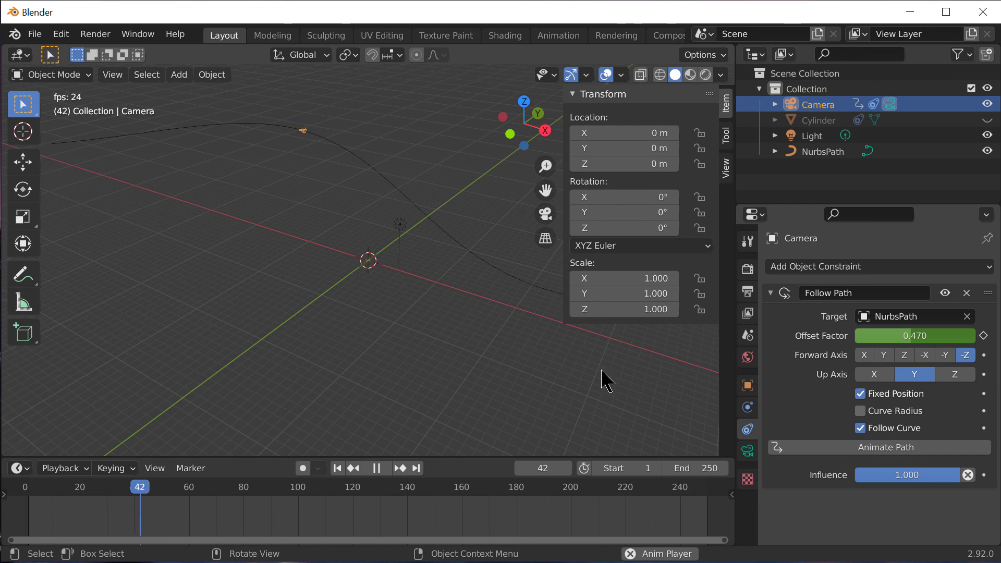